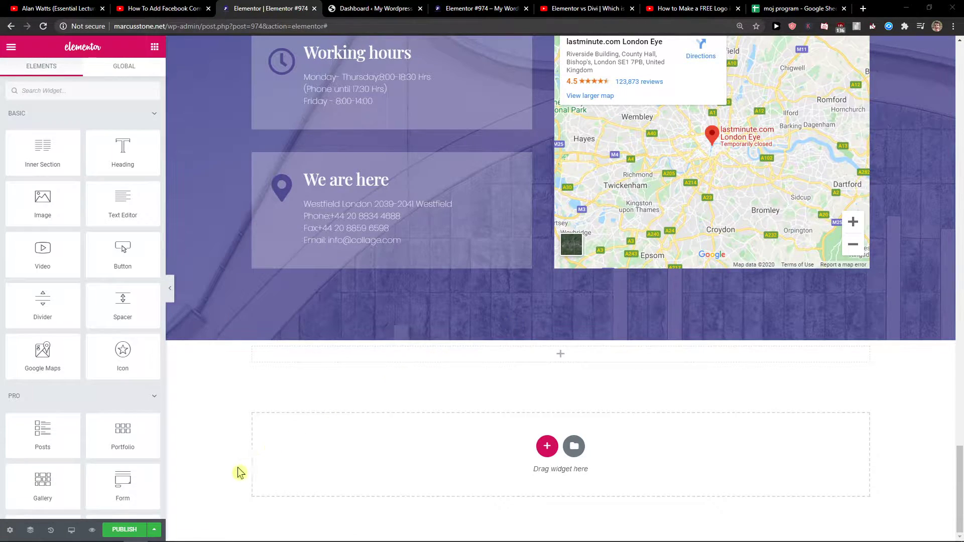
- Set the page layout of Elementor #974 to Elementor Canvas in the page settings
scroll(241, 469, up, 15)
scroll(211, 404, down, 15)
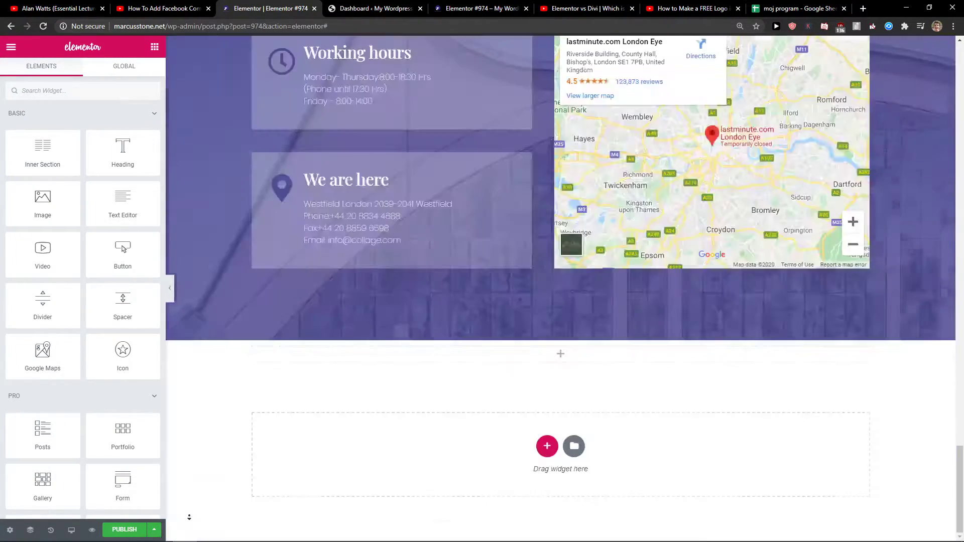
scroll(210, 177, up, 20)
click(207, 187)
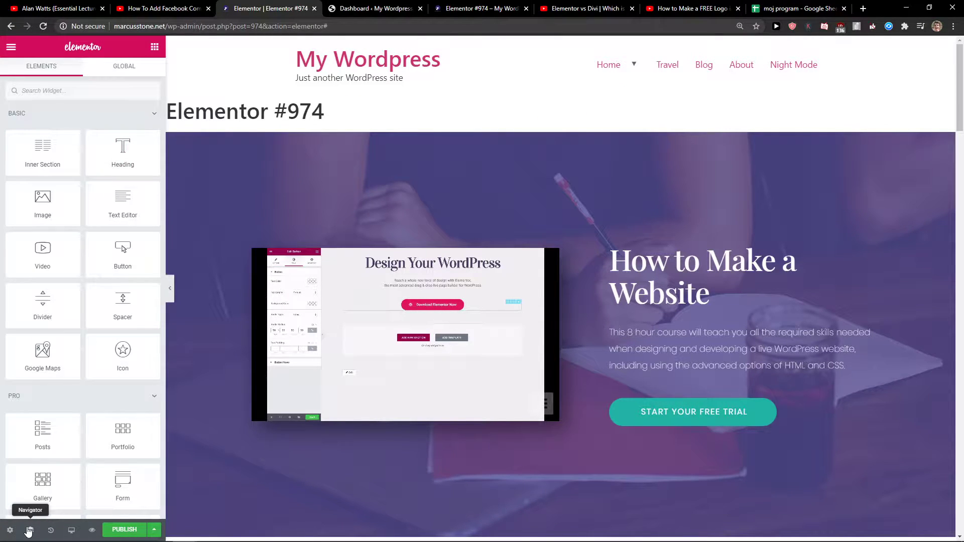
click(9, 530)
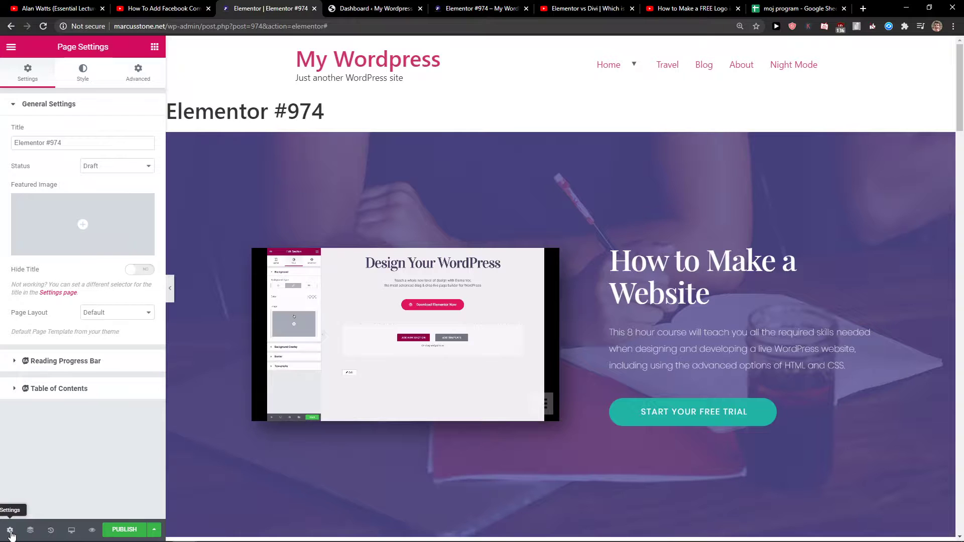
drag(38, 313, 49, 313)
click(96, 313)
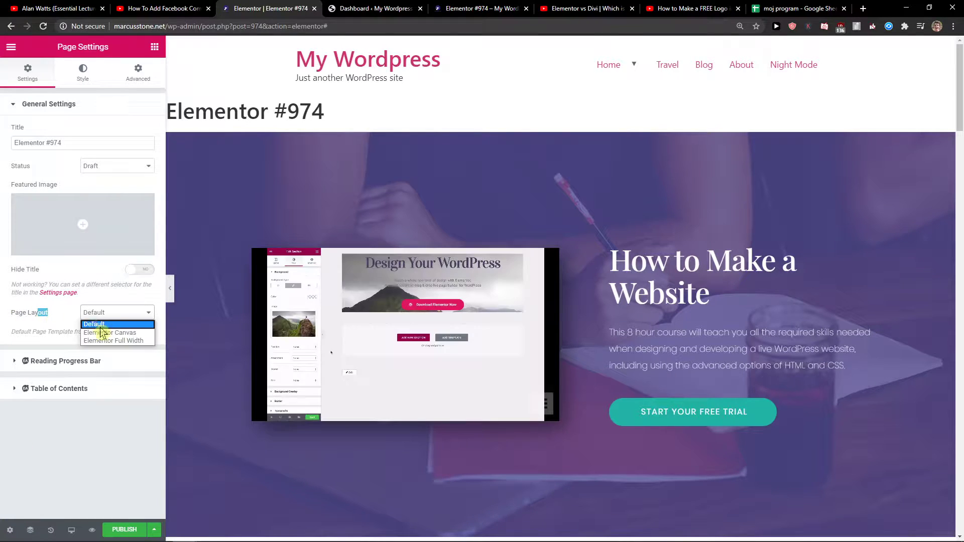
click(106, 334)
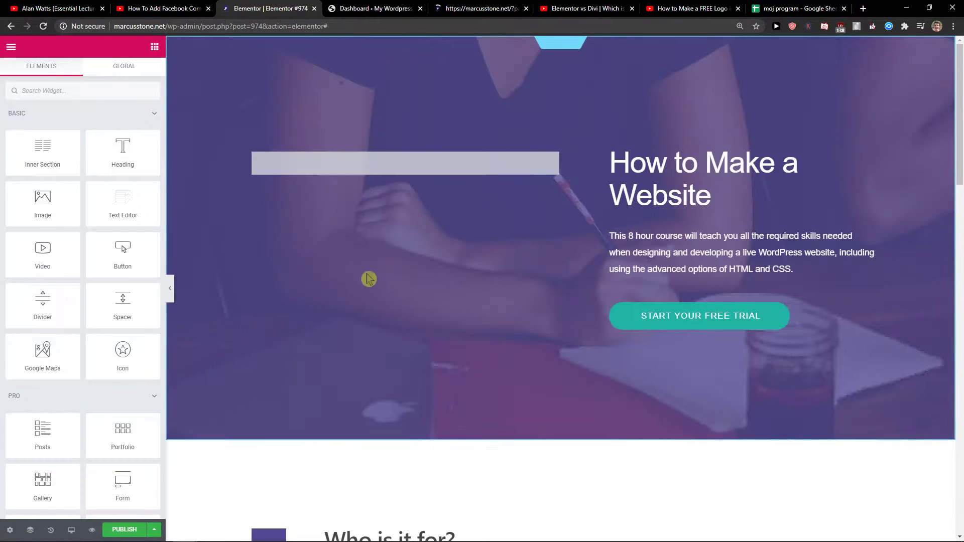
- Switch to the WordPress dashboard and open the Menus editor showing the main menu structure
click(367, 10)
mouse_move(27, 279)
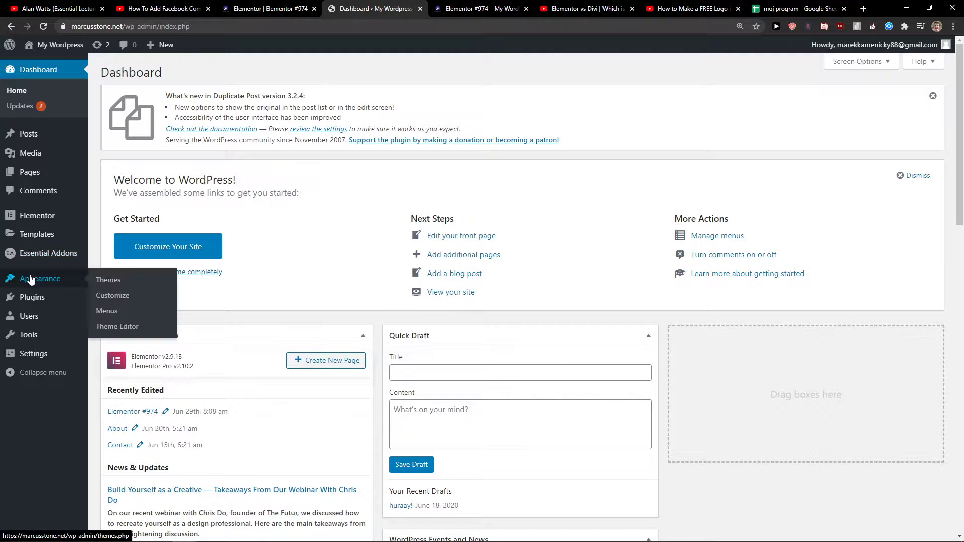
click(110, 311)
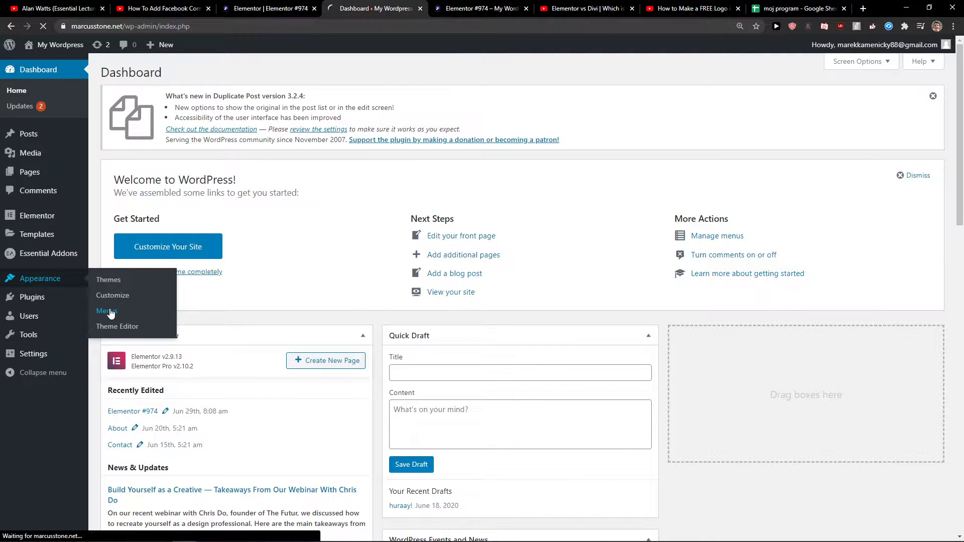
scroll(626, 416, down, 1)
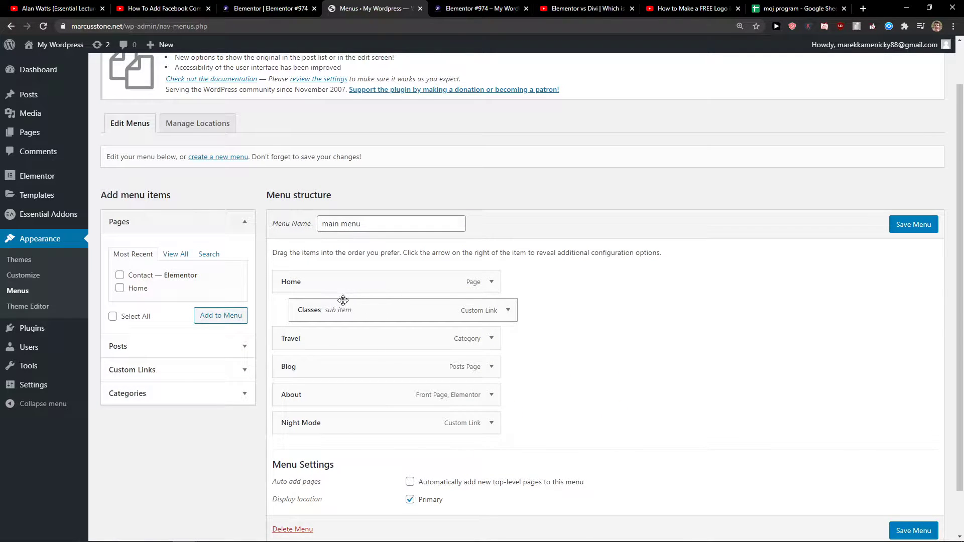
- Move the Classes item out to the top level and browse the posts and categories available as menu items
drag(343, 300, 310, 301)
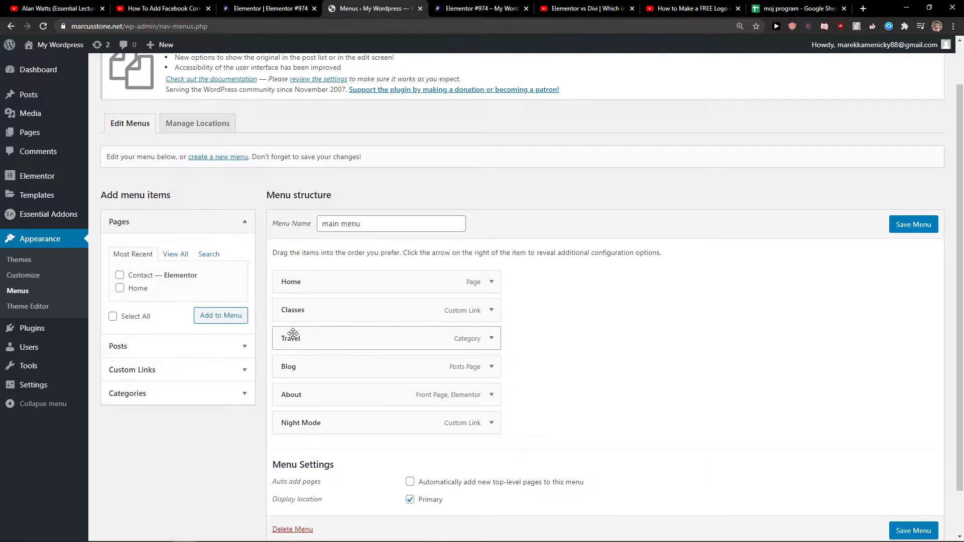
click(166, 346)
scroll(175, 342, down, 5)
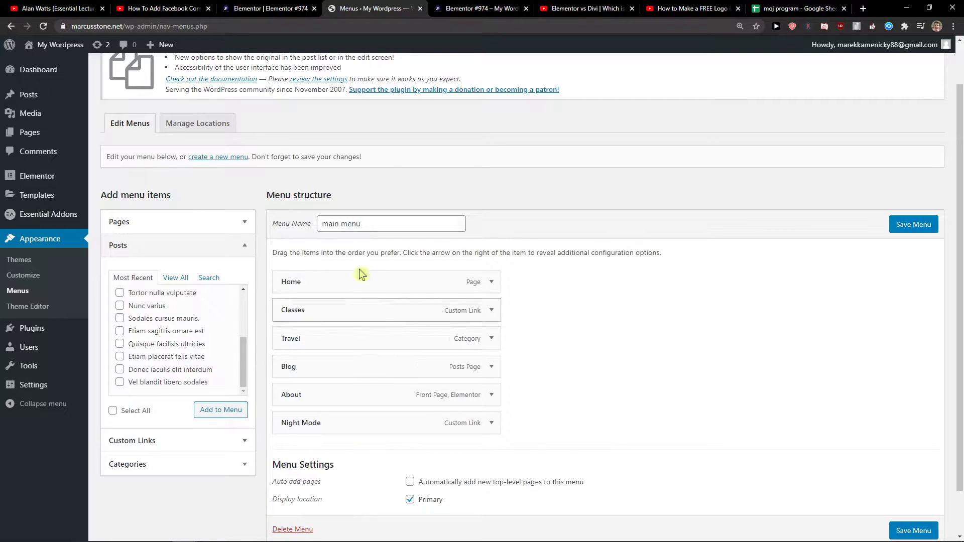
click(157, 445)
click(159, 383)
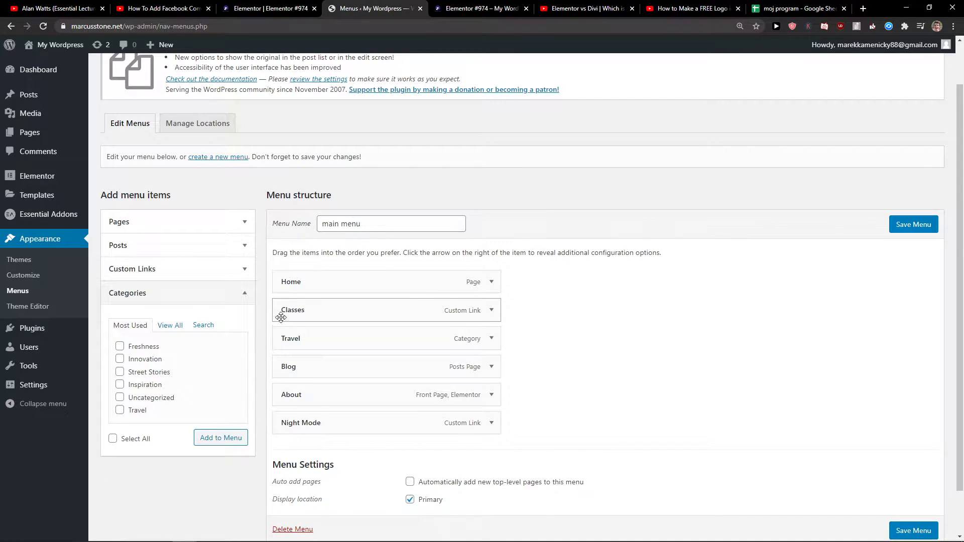
- Nest the Classes item under Home as a sub item and save the main menu
drag(281, 316, 318, 314)
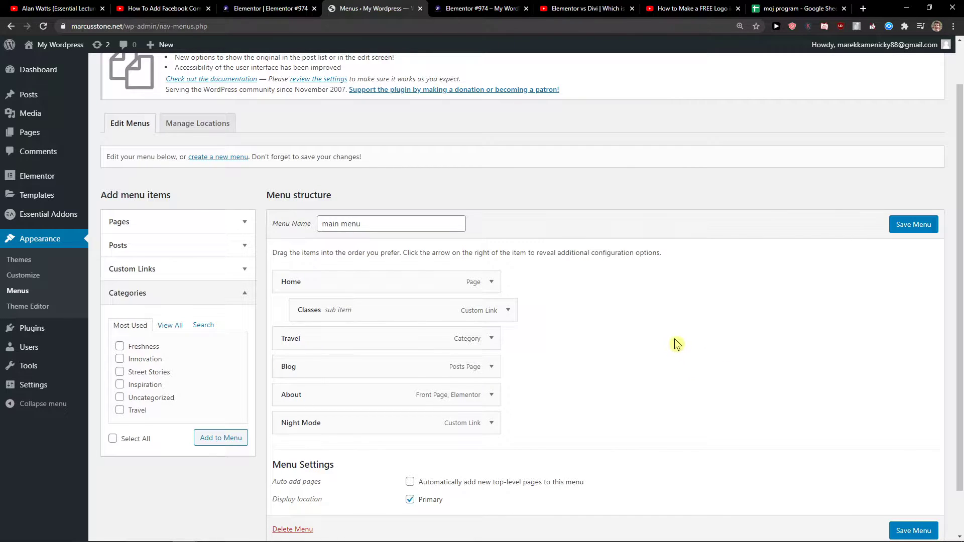
scroll(653, 332, down, 1)
scroll(437, 346, up, 2)
scroll(472, 311, down, 1)
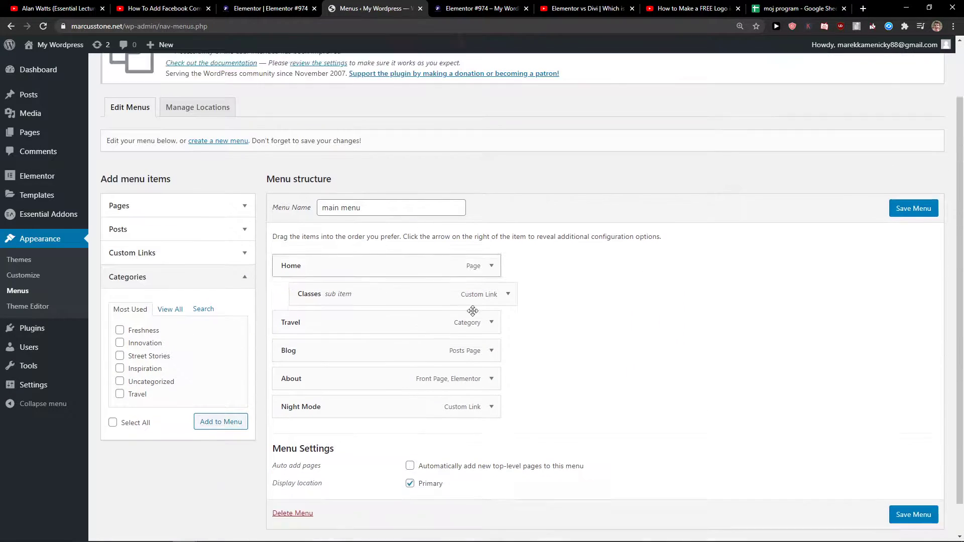
scroll(473, 311, down, 1)
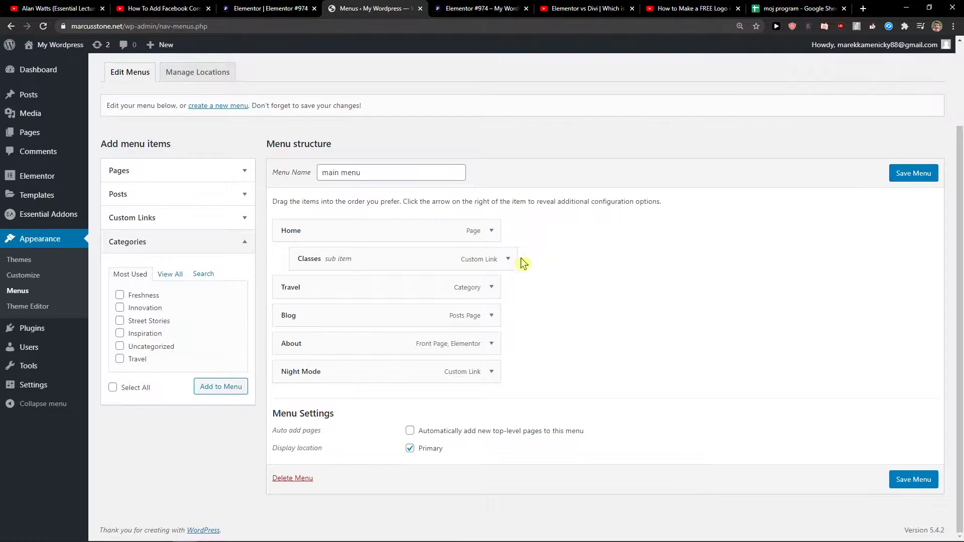
click(492, 288)
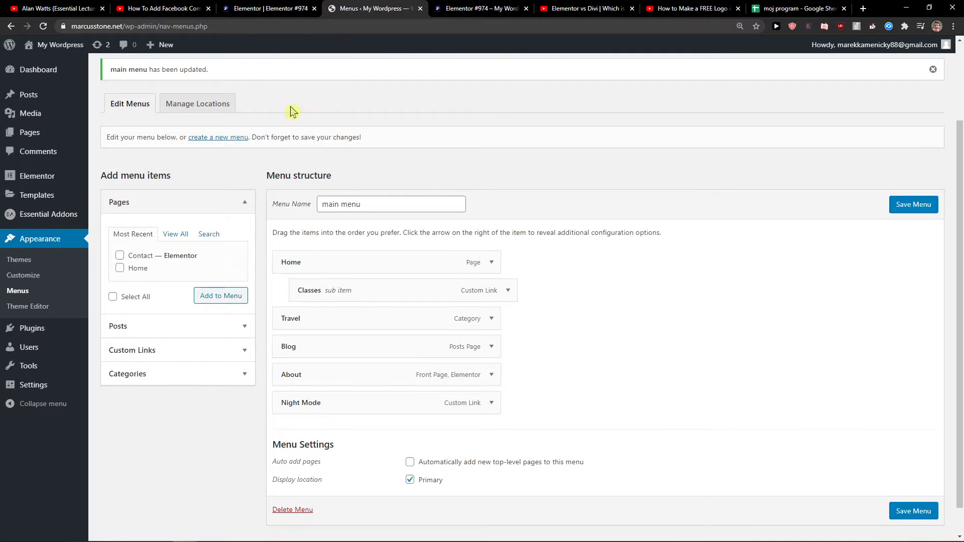
- Return to the Elementor editor and consult the Notepad notes for the Windows and Mac template library shortcuts
click(271, 7)
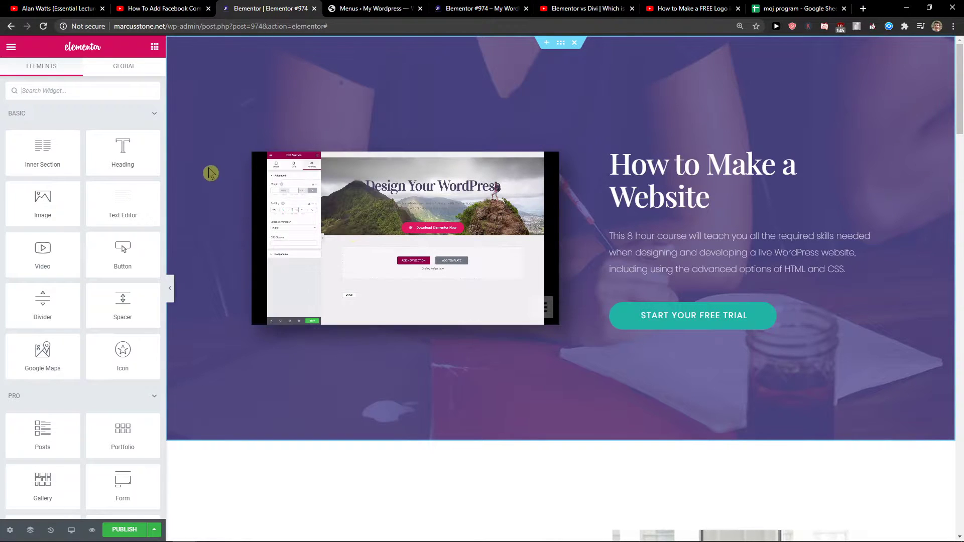
scroll(205, 200, down, 4)
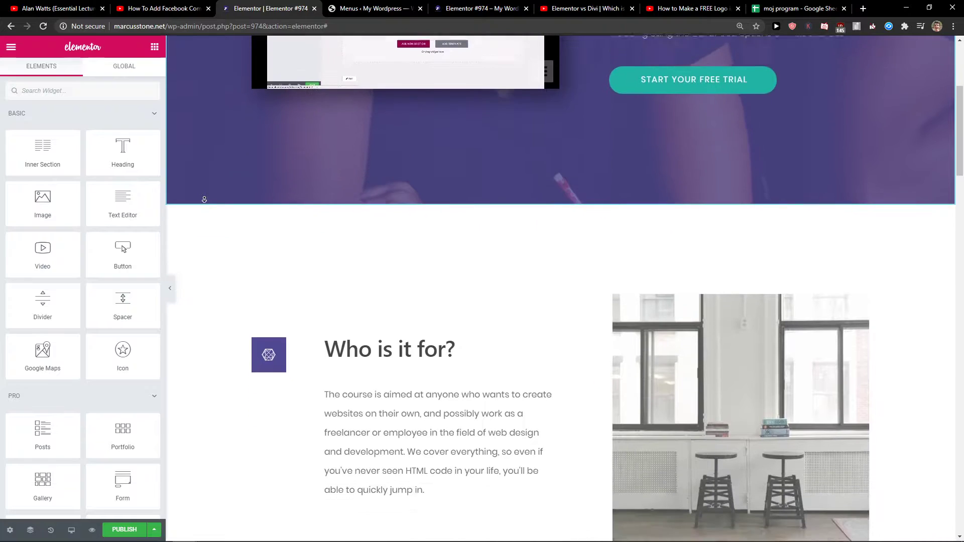
mouse_move(233, 533)
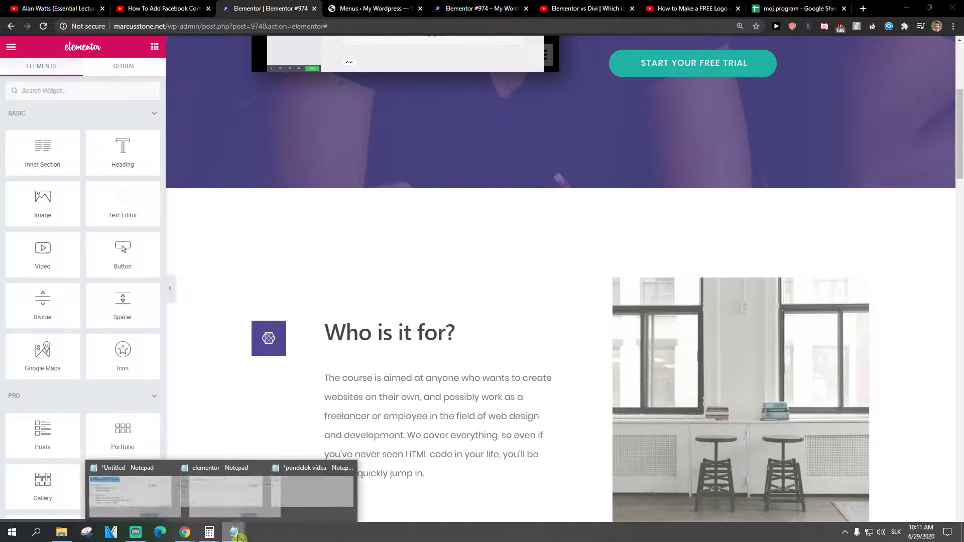
click(119, 499)
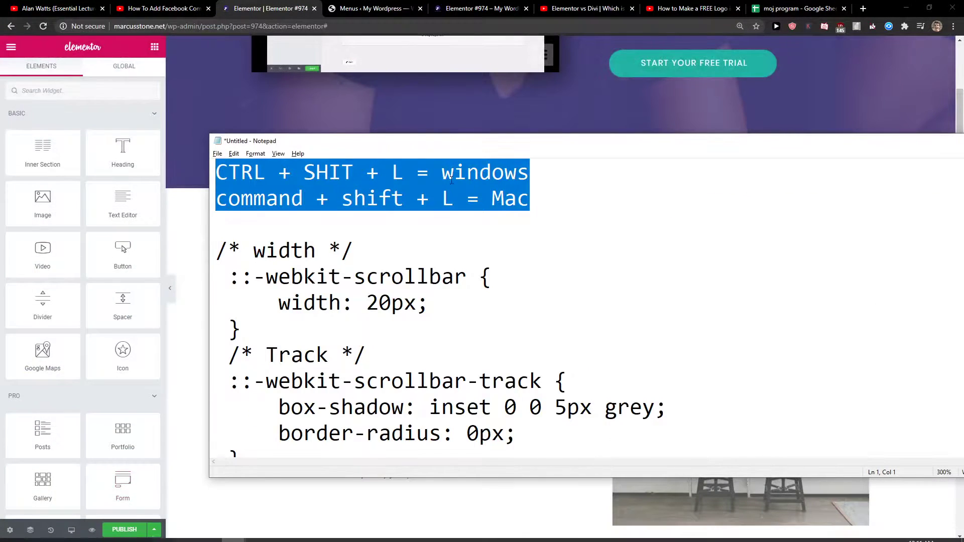
drag(531, 199, 204, 200)
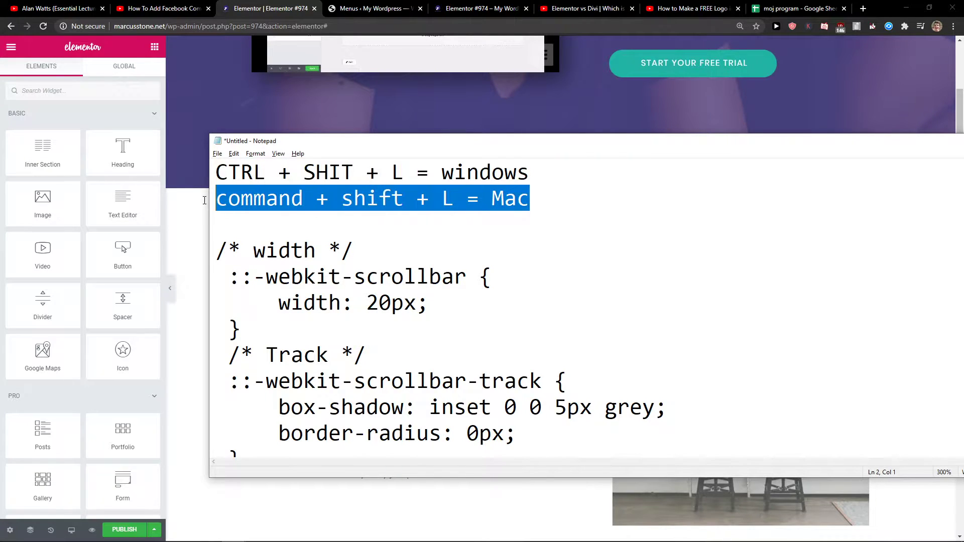
click(172, 262)
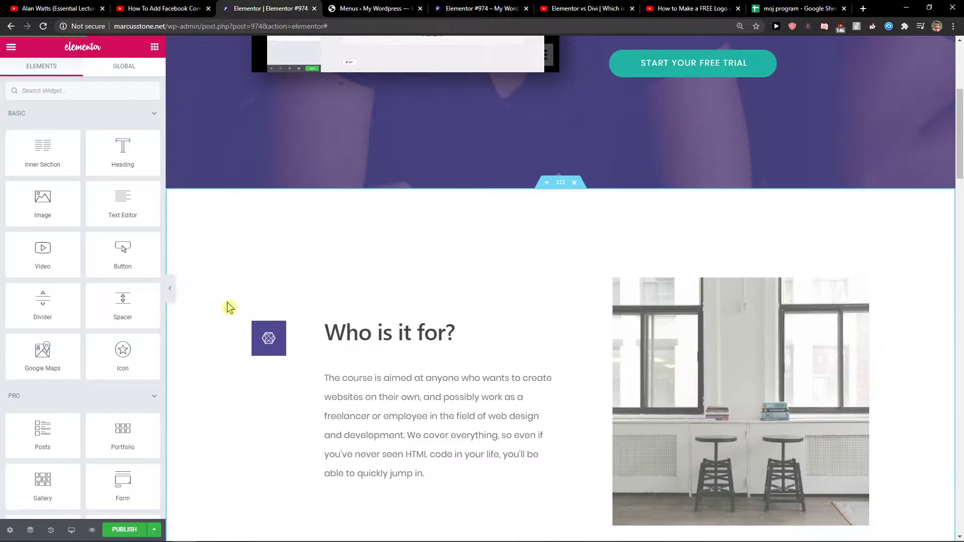
- Open the template library and filter its blocks by the Header category
scroll(428, 312, down, 5)
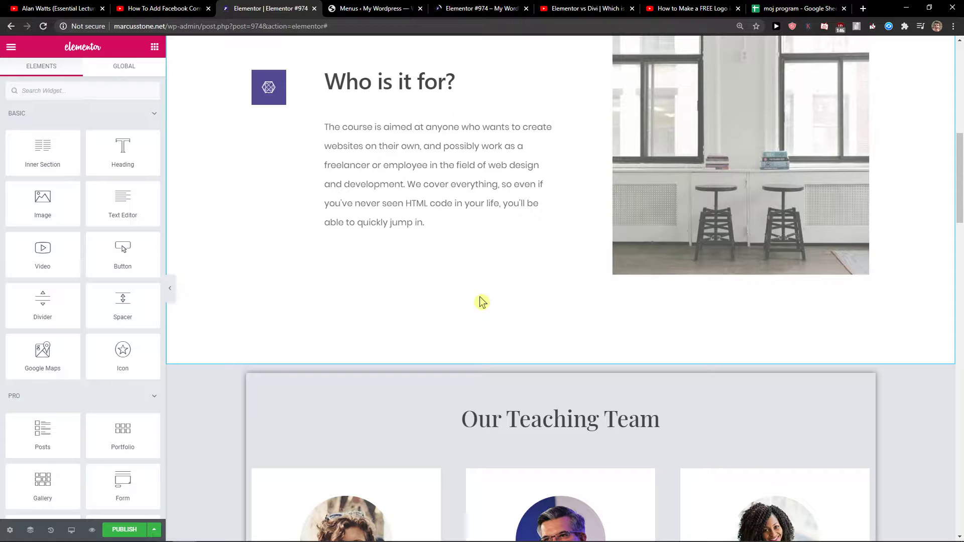
key(ctrl+shift+l)
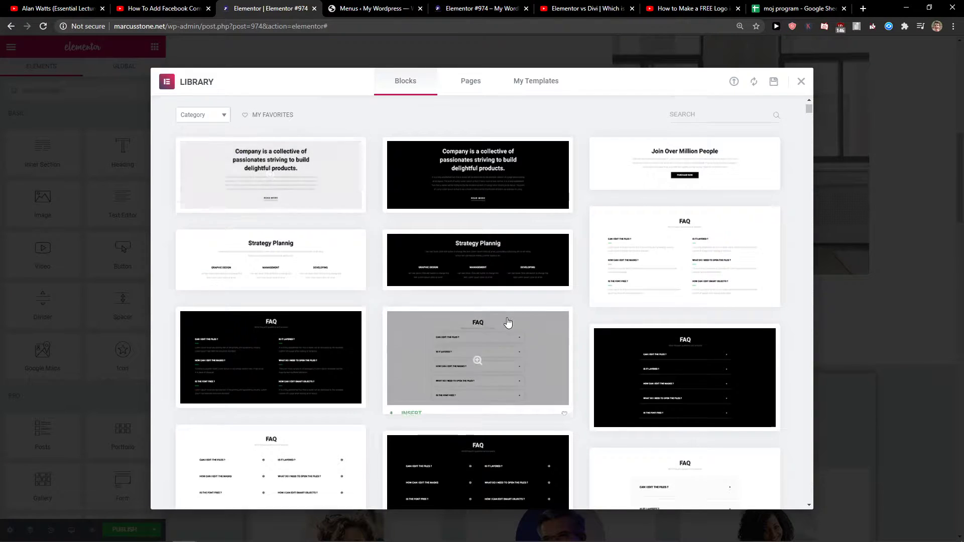
scroll(581, 301, down, 9)
scroll(282, 111, up, 5)
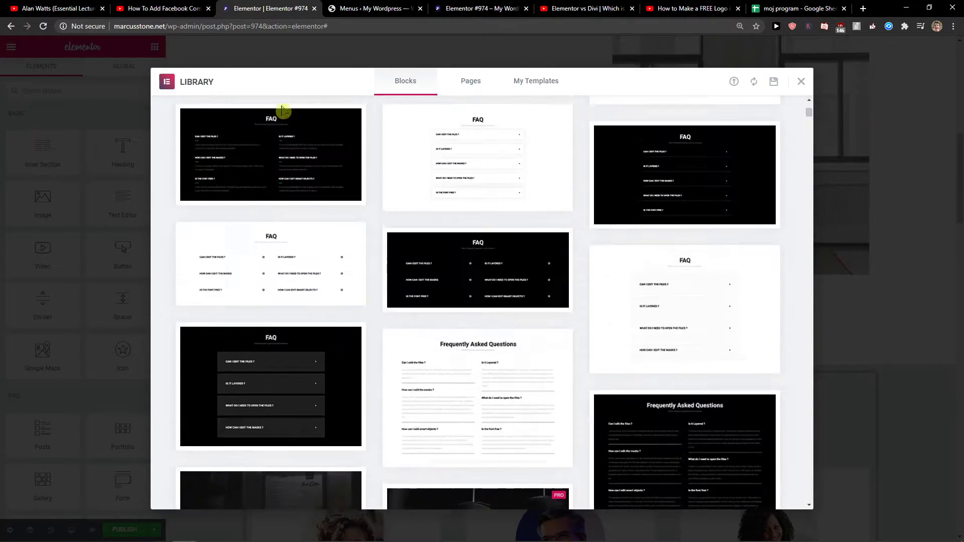
scroll(283, 111, up, 3)
click(201, 119)
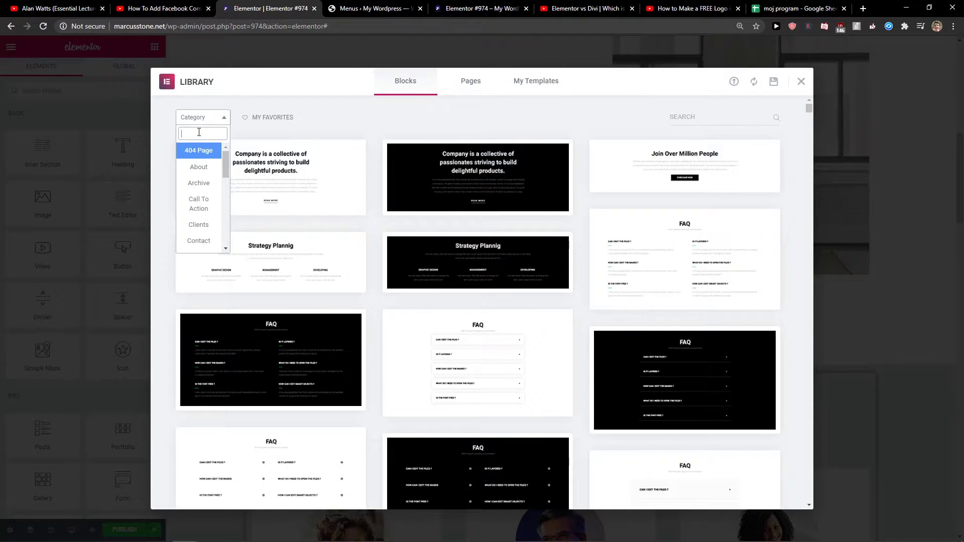
text(he)
click(194, 151)
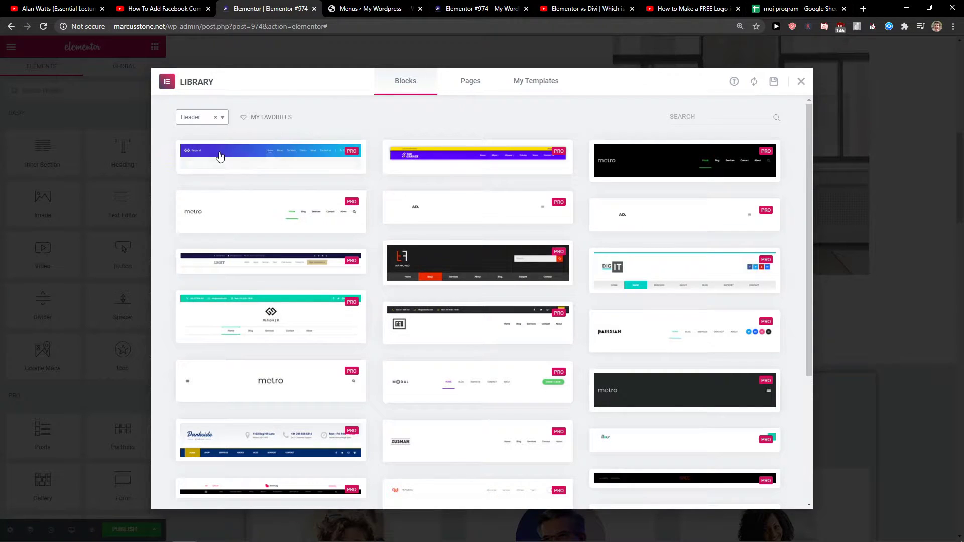
- Insert the blue gradient header block from the library and move it above the hero section in the Navigator
mouse_move(233, 166)
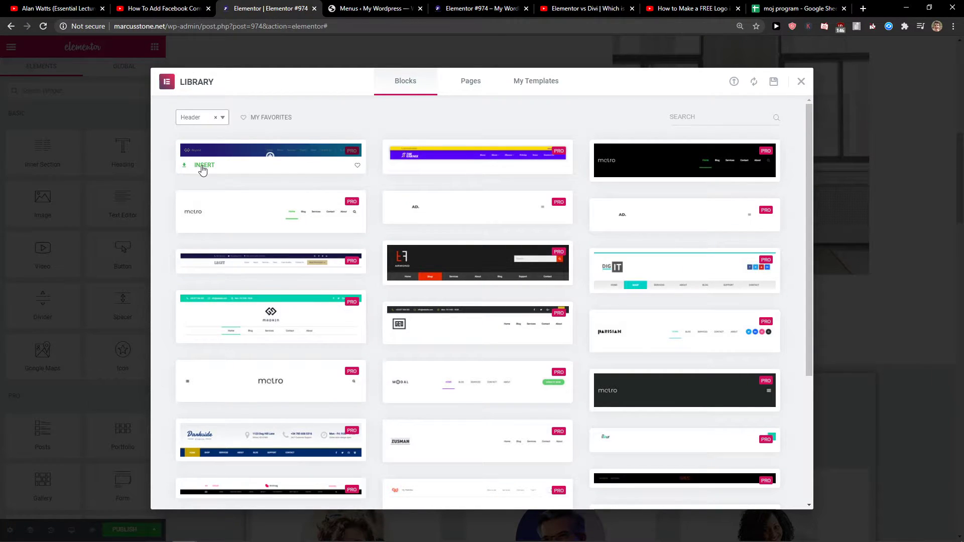
click(203, 166)
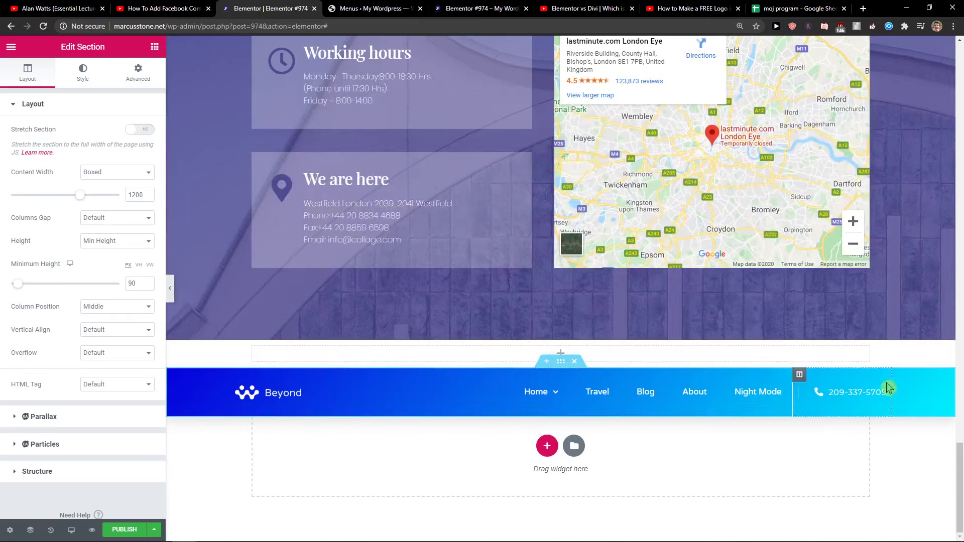
click(31, 530)
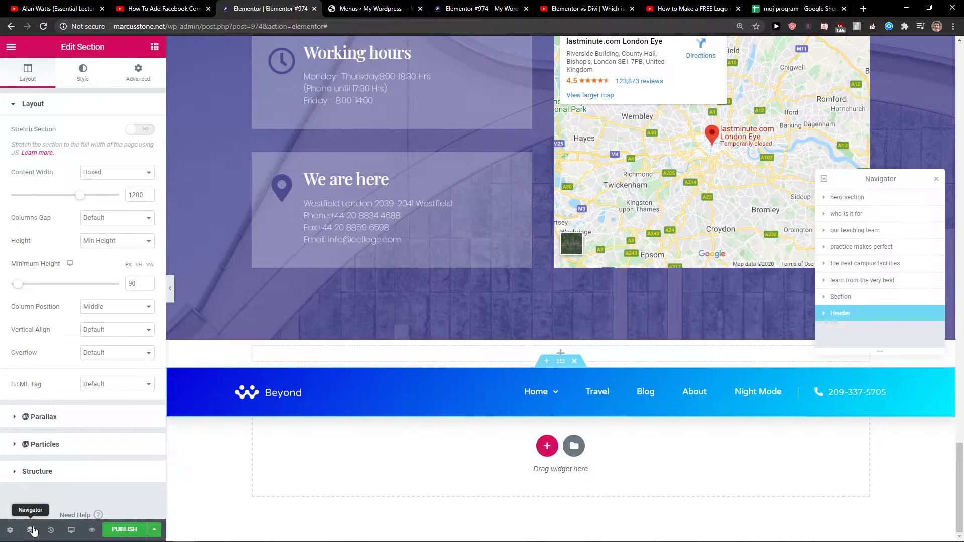
drag(846, 317, 864, 199)
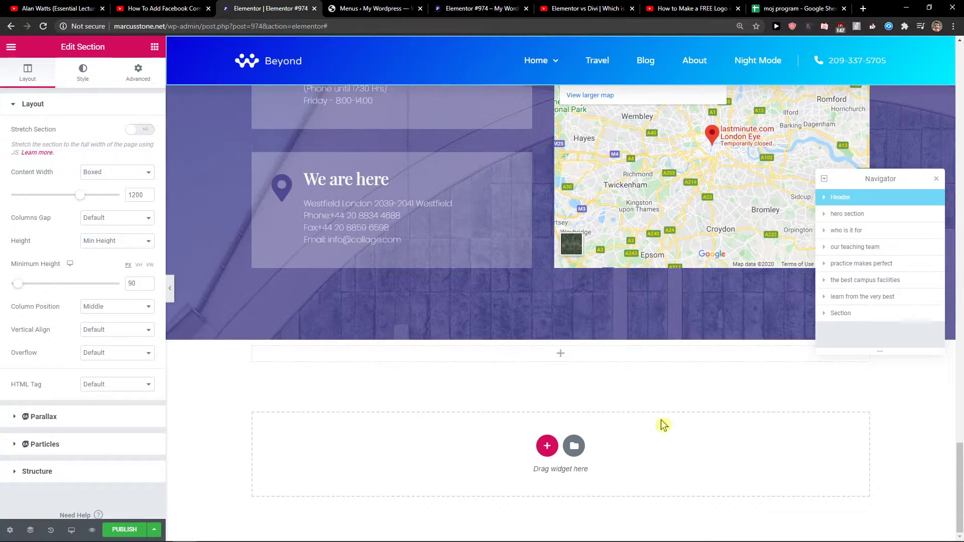
scroll(916, 479, up, 15)
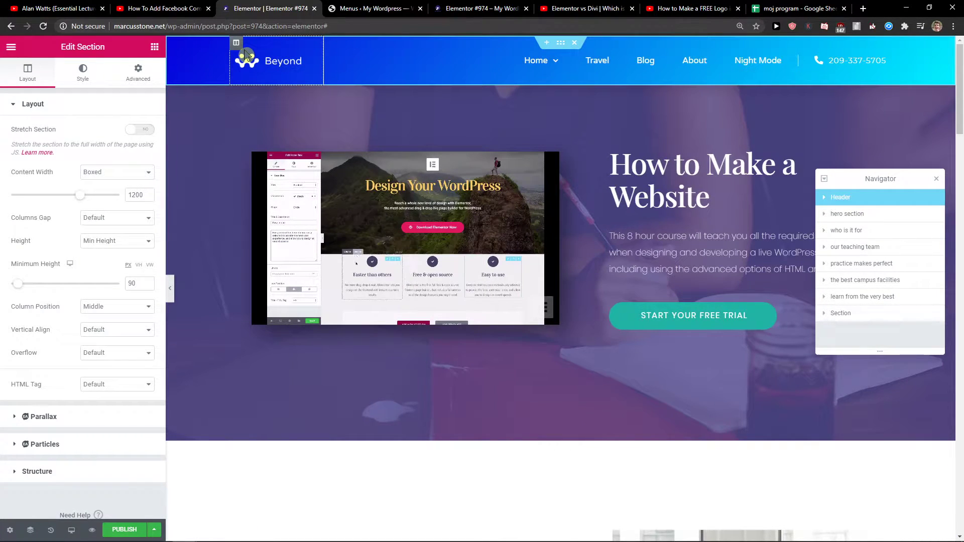
- Expand the Header section in the Navigator and examine its Logo, Menu and Phone columns
click(853, 200)
click(845, 214)
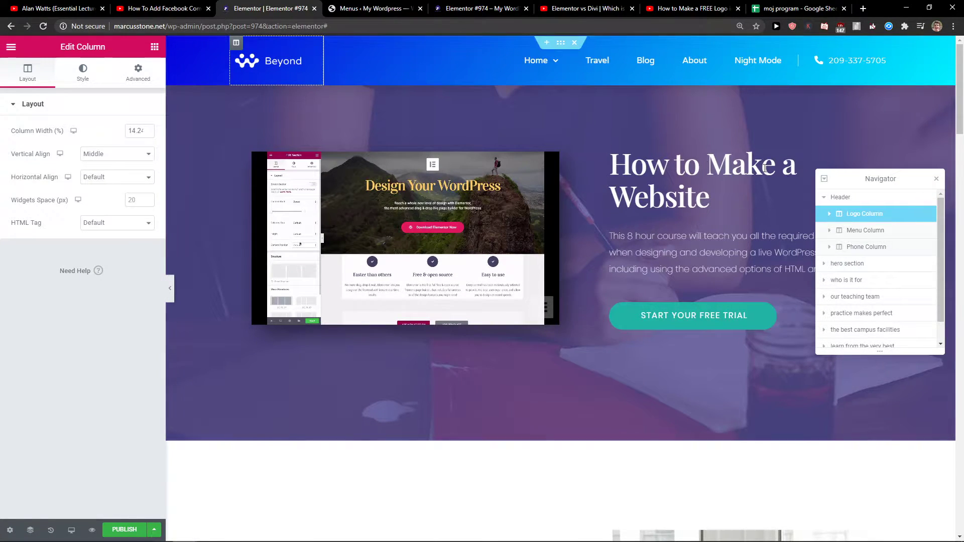
click(886, 235)
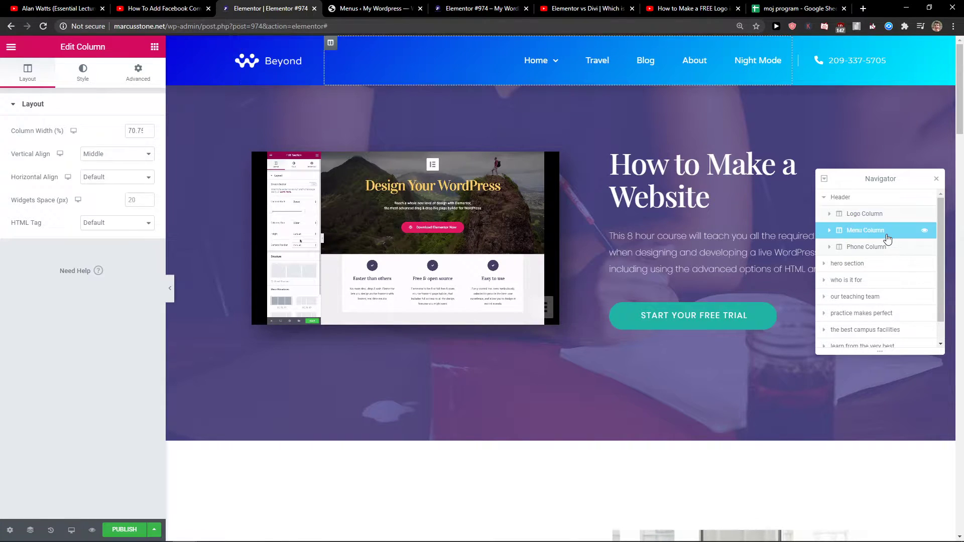
click(874, 248)
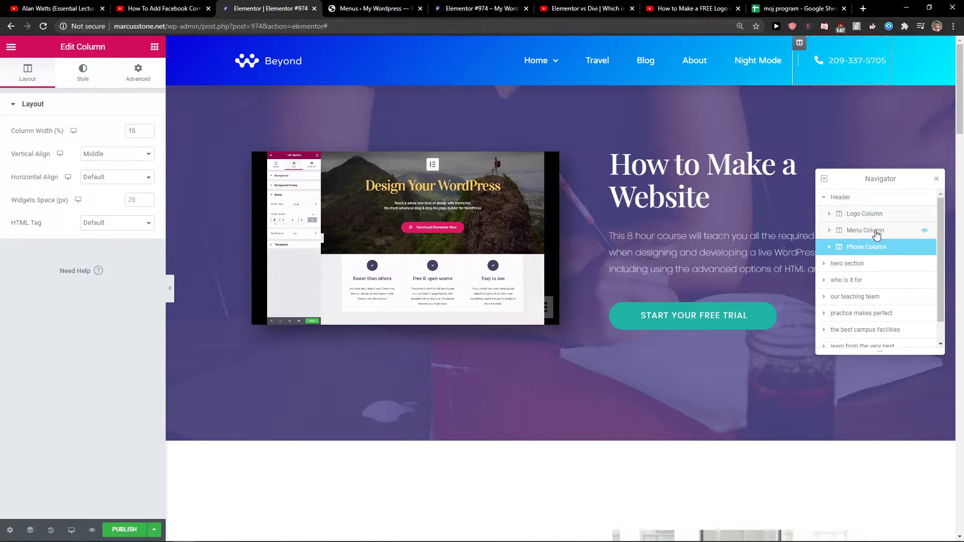
click(876, 235)
mouse_move(552, 65)
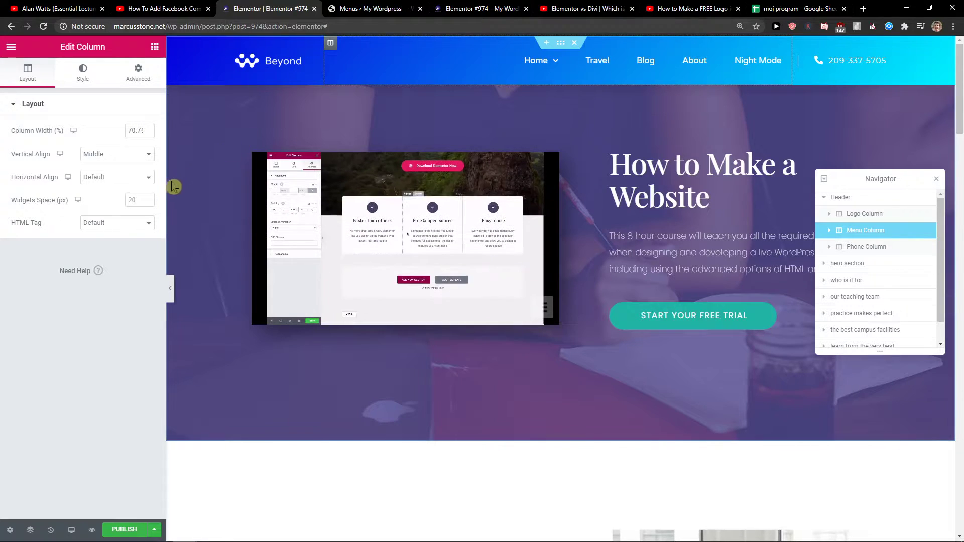
- Examine the layout settings of the Header section and its Menu Column
click(74, 79)
click(26, 76)
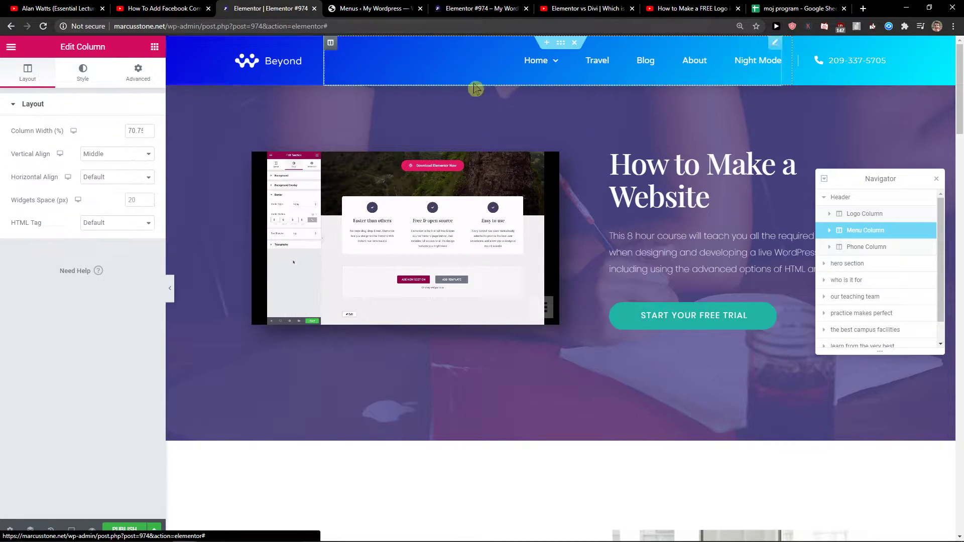
click(871, 199)
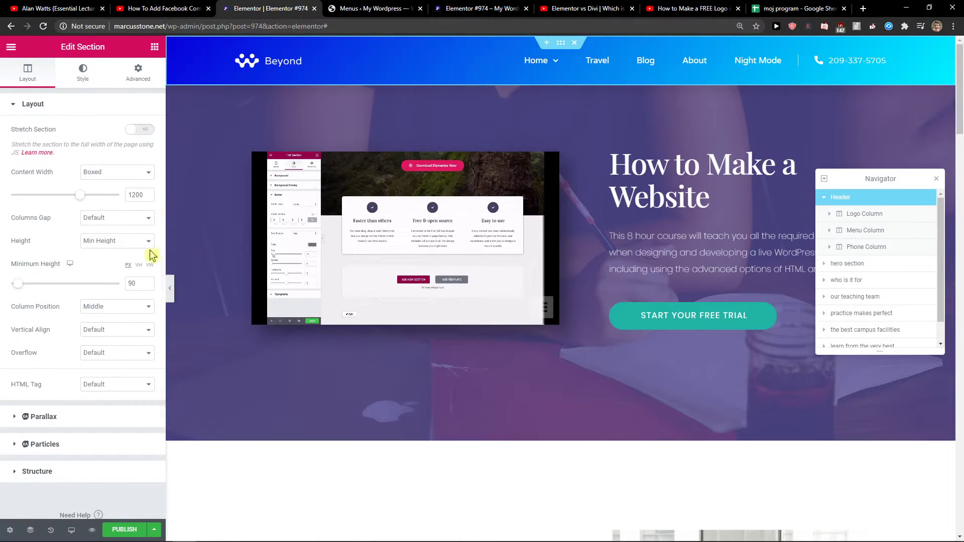
click(885, 230)
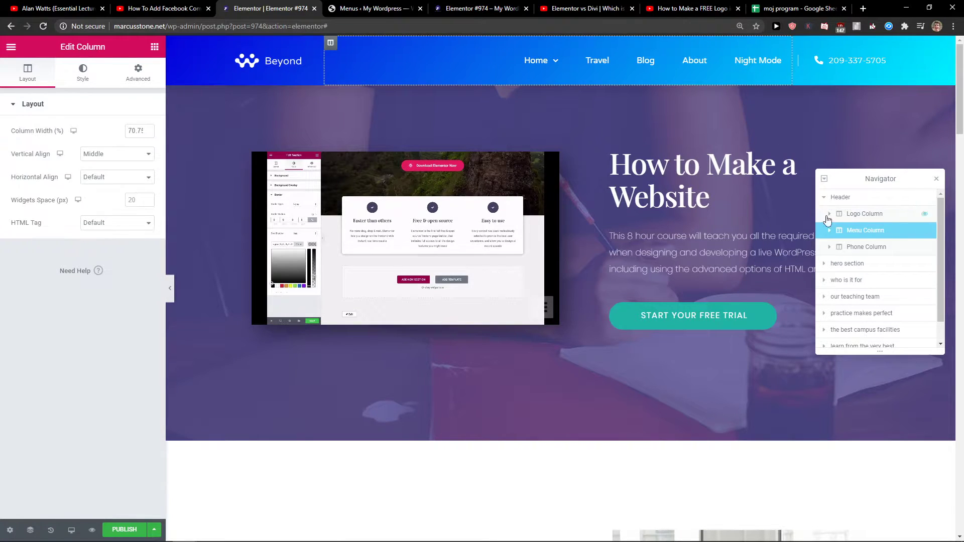
- Try the Start horizontal alignment on the Menu Column and return it to Default
click(91, 156)
click(106, 155)
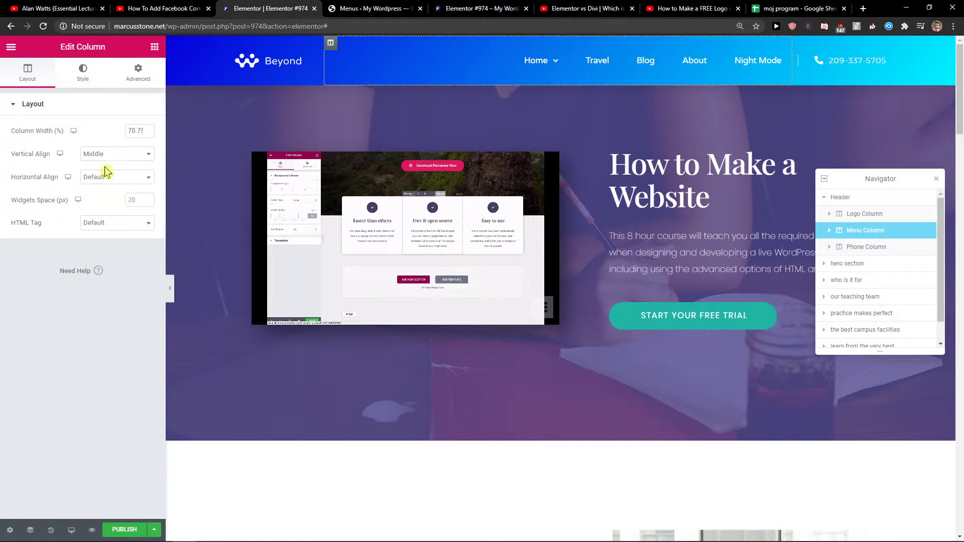
click(105, 176)
click(103, 154)
click(107, 155)
click(105, 177)
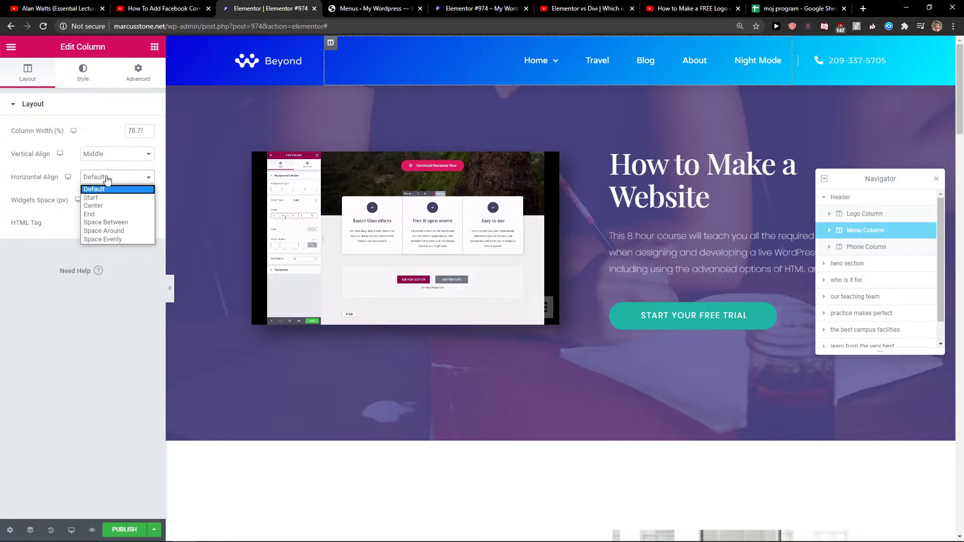
click(100, 188)
click(100, 178)
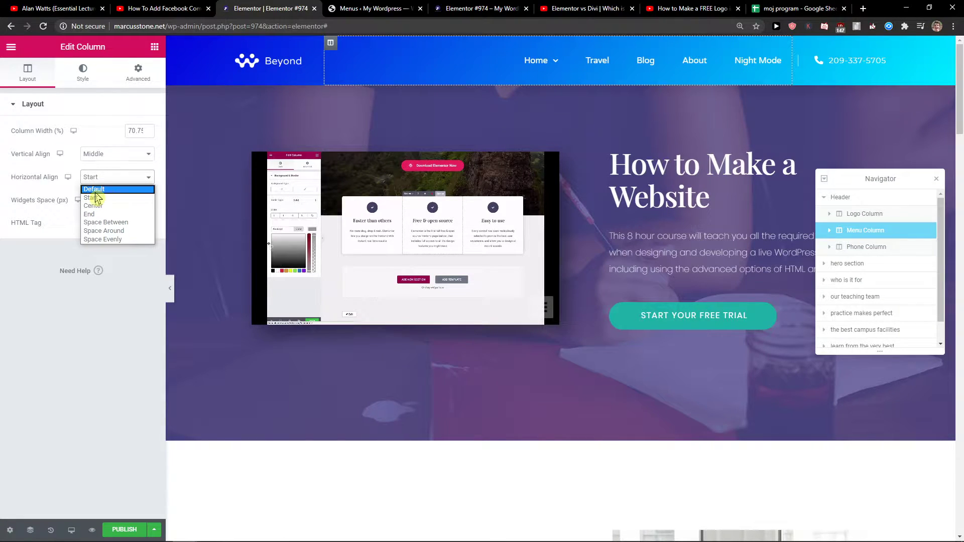
click(95, 187)
- Try the Bottom vertical alignment on the Menu Column and settle on Top
click(101, 154)
click(96, 189)
click(106, 155)
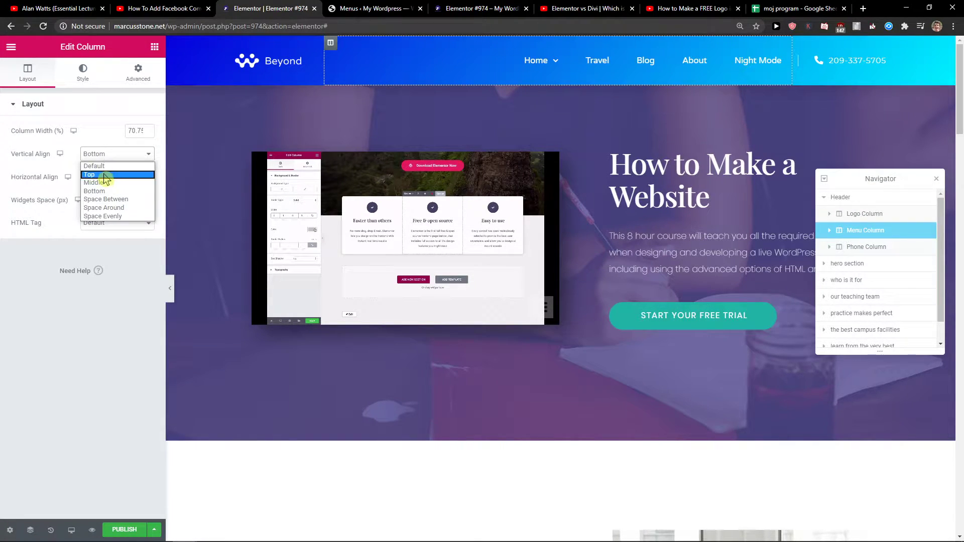
click(101, 174)
- Reduce the Menu Column's width to 57%
click(148, 133)
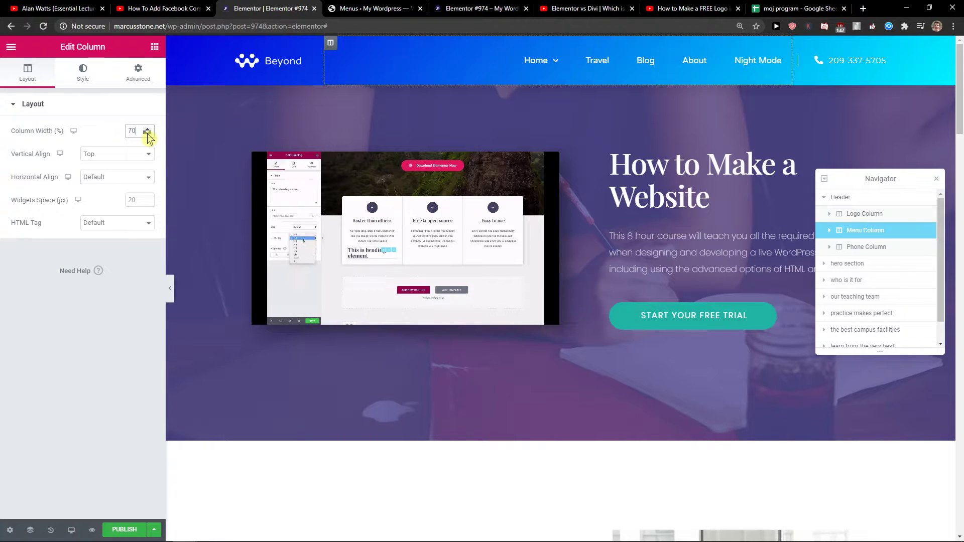
click(148, 133)
click(148, 133)
click(147, 133)
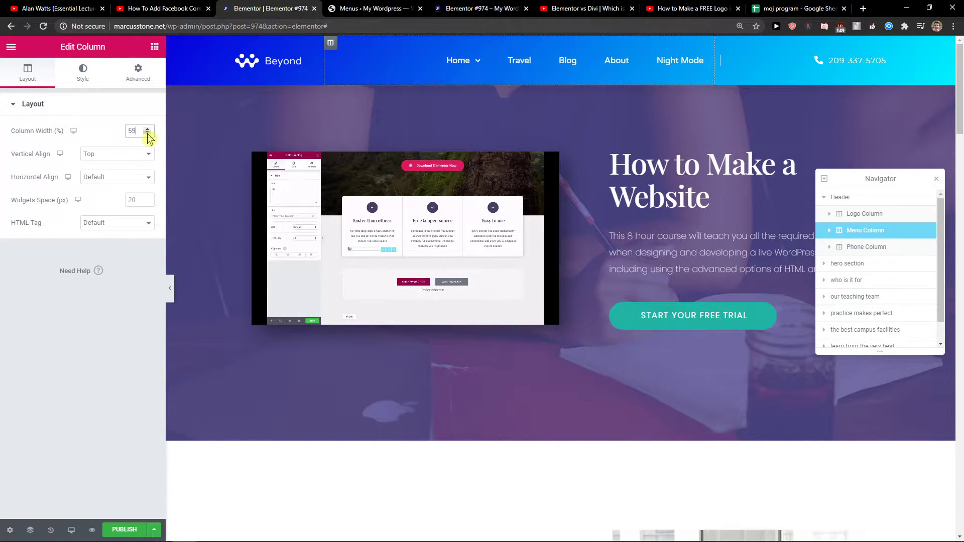
click(147, 133)
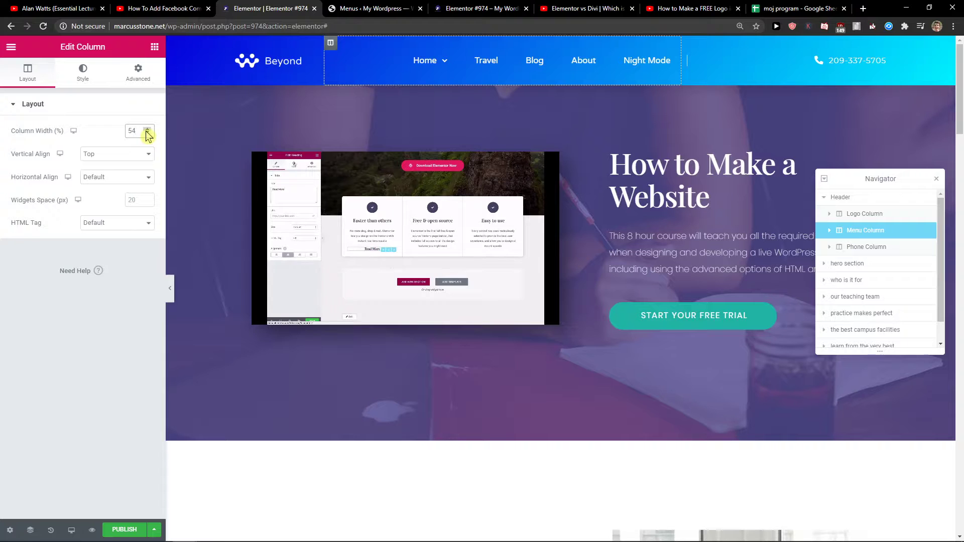
click(147, 134)
click(147, 128)
click(147, 128)
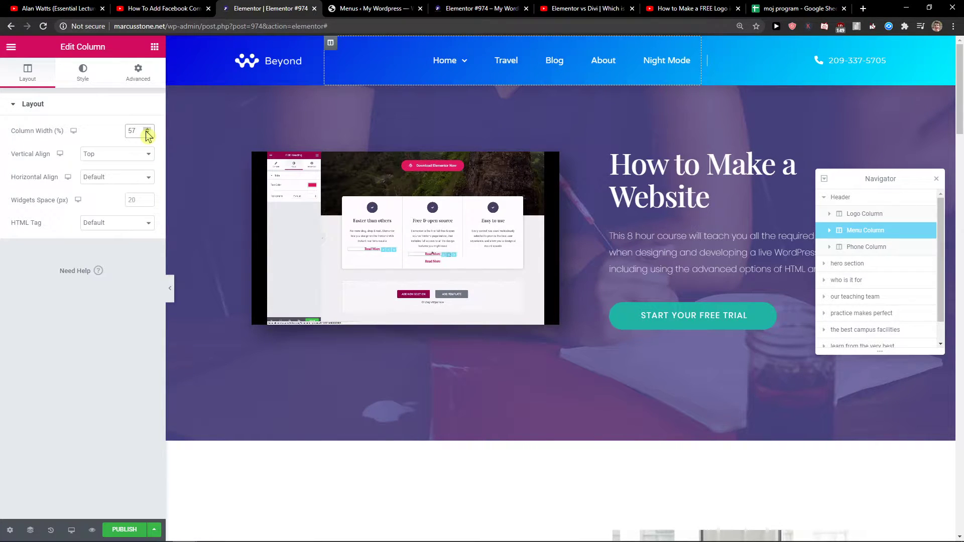
- Review the Menu Column's border and typography styles and narrow the column on the canvas to about 55%
click(68, 75)
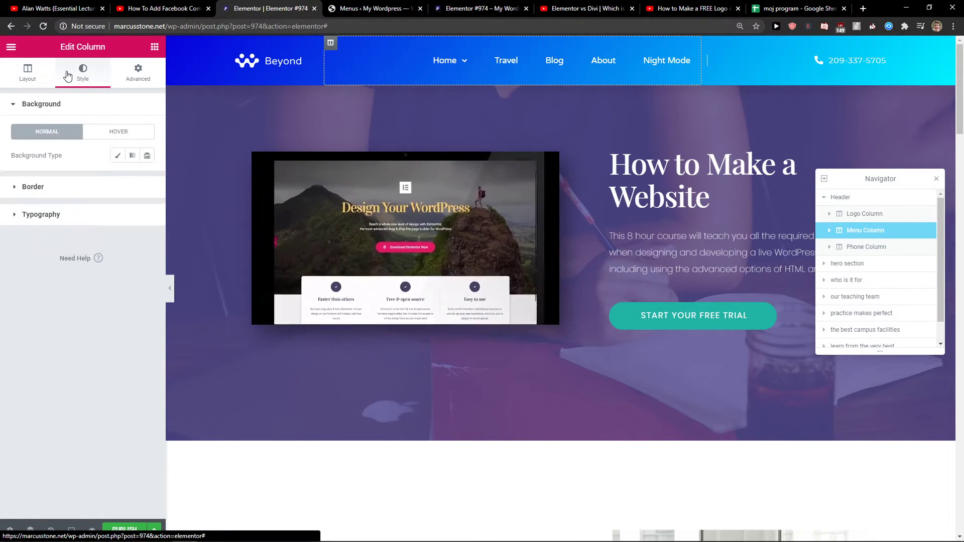
click(12, 186)
click(20, 284)
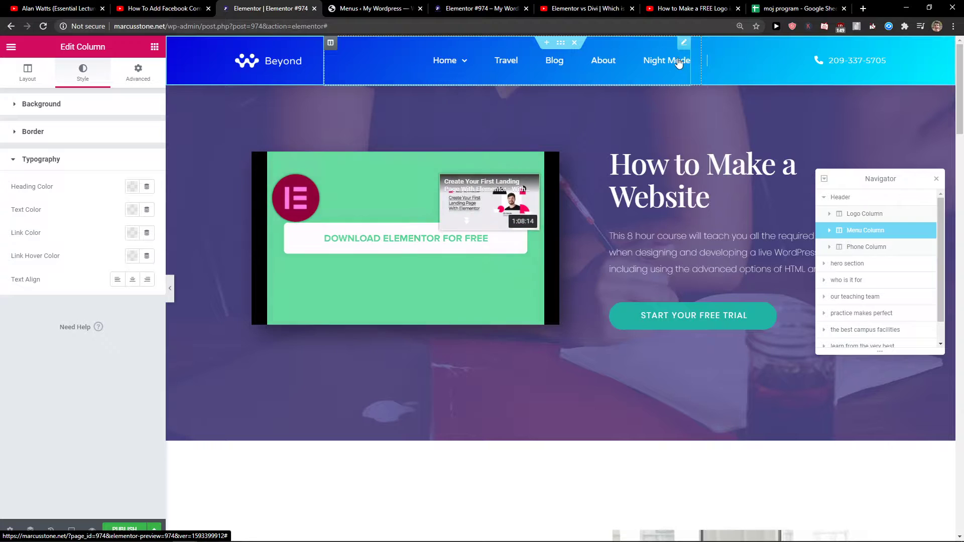
mouse_move(693, 63)
mouse_down()
mouse_move(731, 68)
mouse_move(691, 75)
mouse_up()
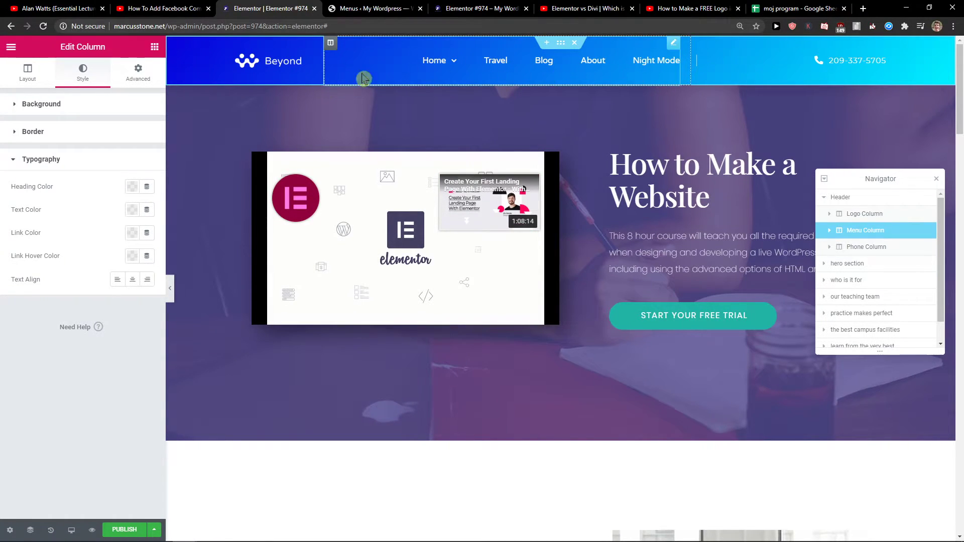
- Examine the Menu Column's margin and padding settings and the Logo Column's layout
click(38, 85)
click(120, 78)
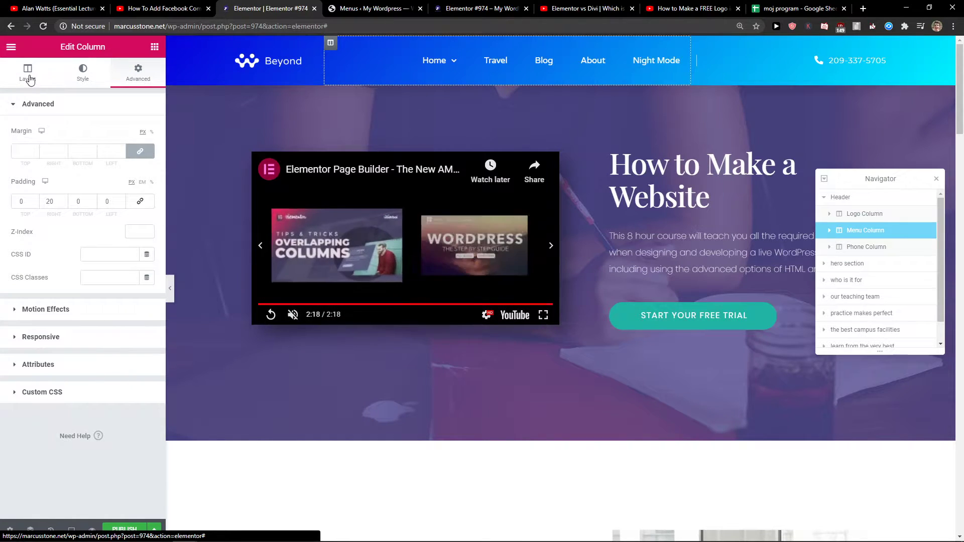
click(29, 78)
click(865, 214)
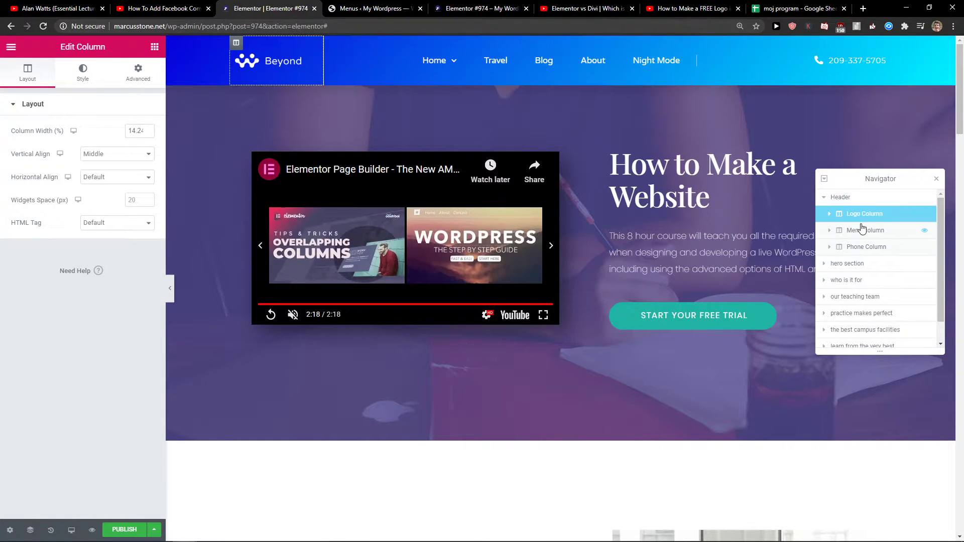
click(862, 229)
- Add a three-column section at the end of the page and set its content width to Full Width
scroll(301, 280, down, 10)
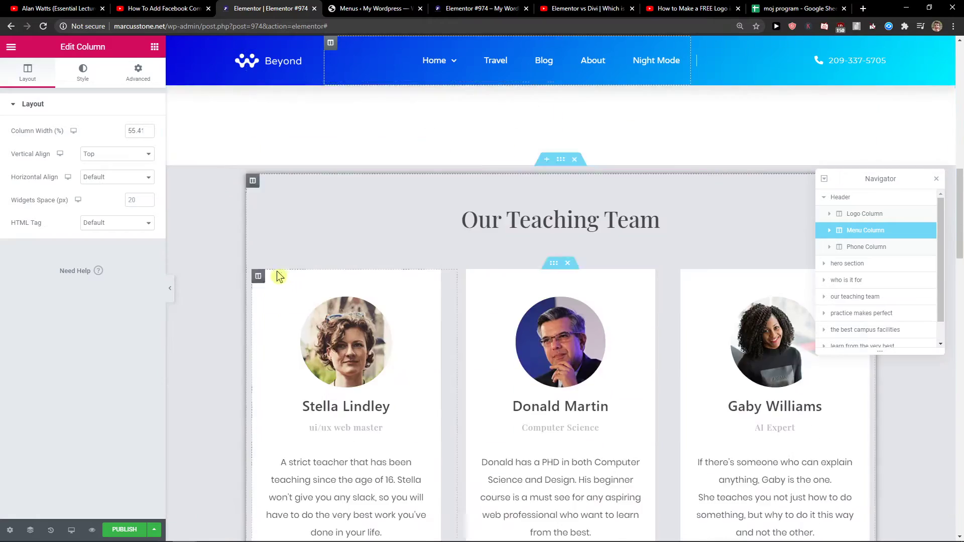
scroll(279, 277, down, 20)
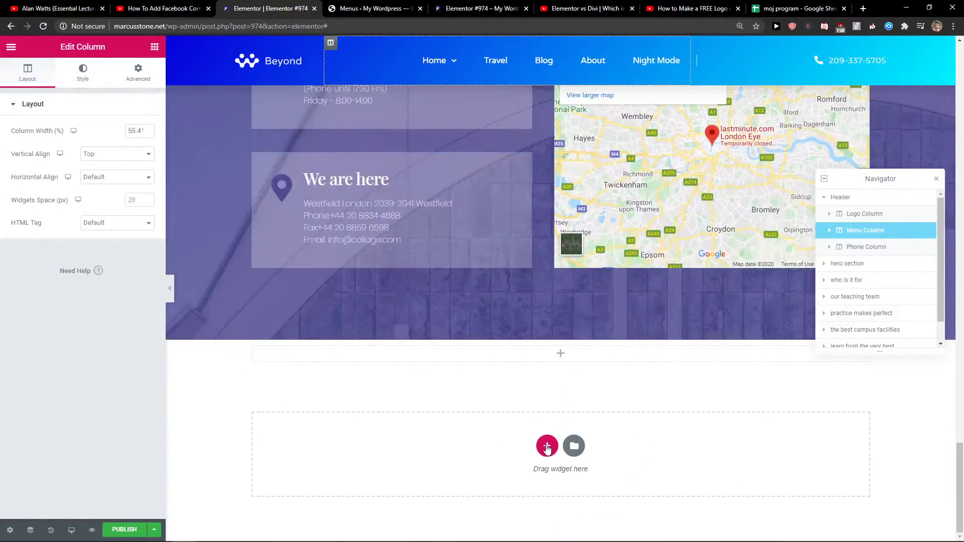
click(547, 447)
click(531, 470)
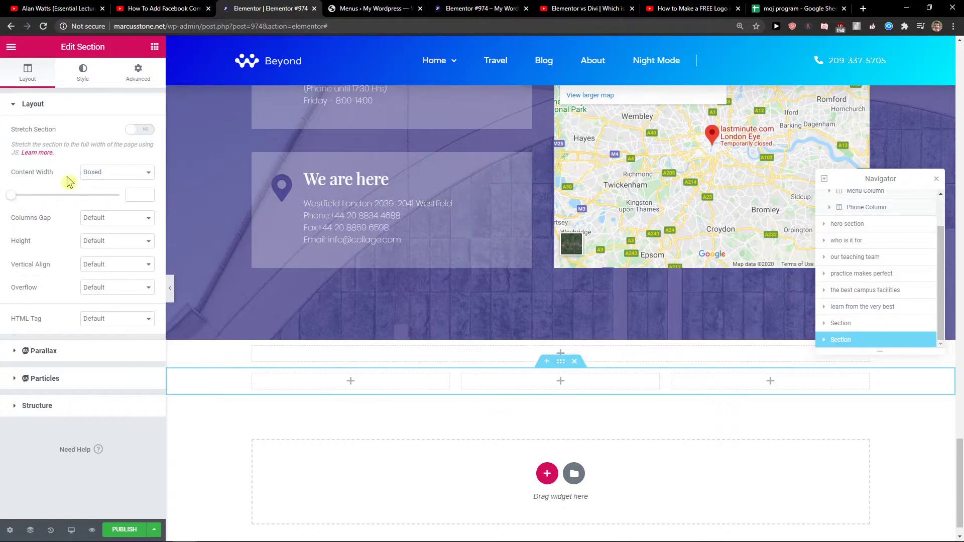
click(85, 172)
click(85, 190)
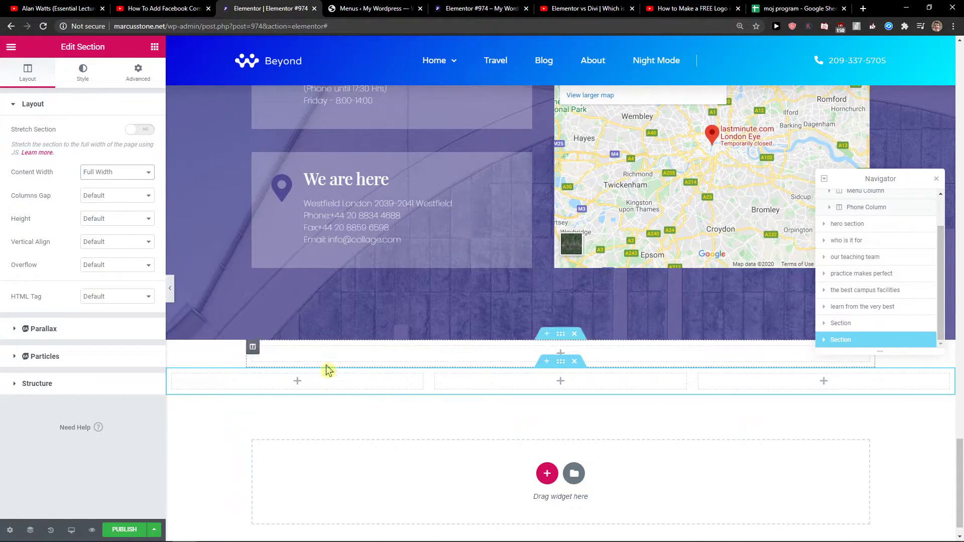
- Give the new three-column section a gradient background with a deep blue first color at location 35
click(76, 74)
click(100, 158)
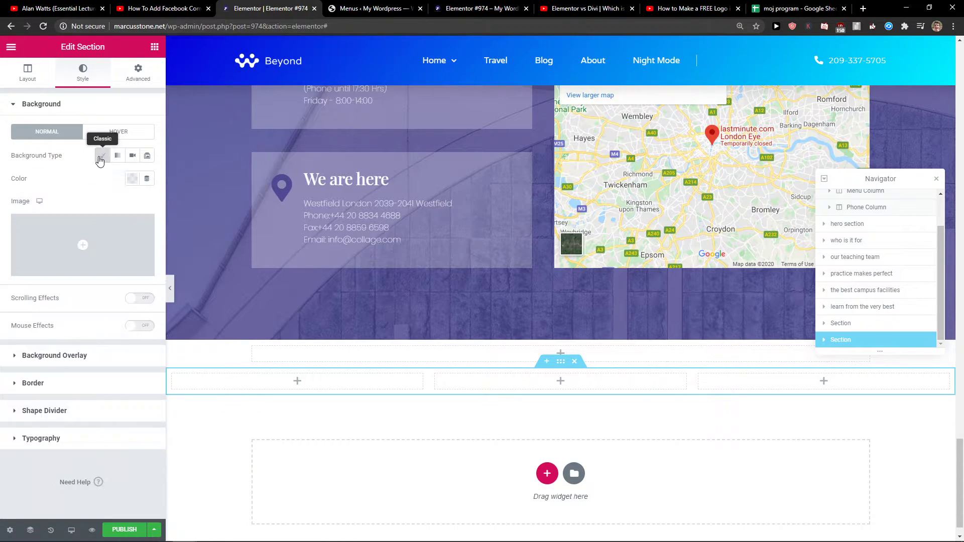
click(119, 157)
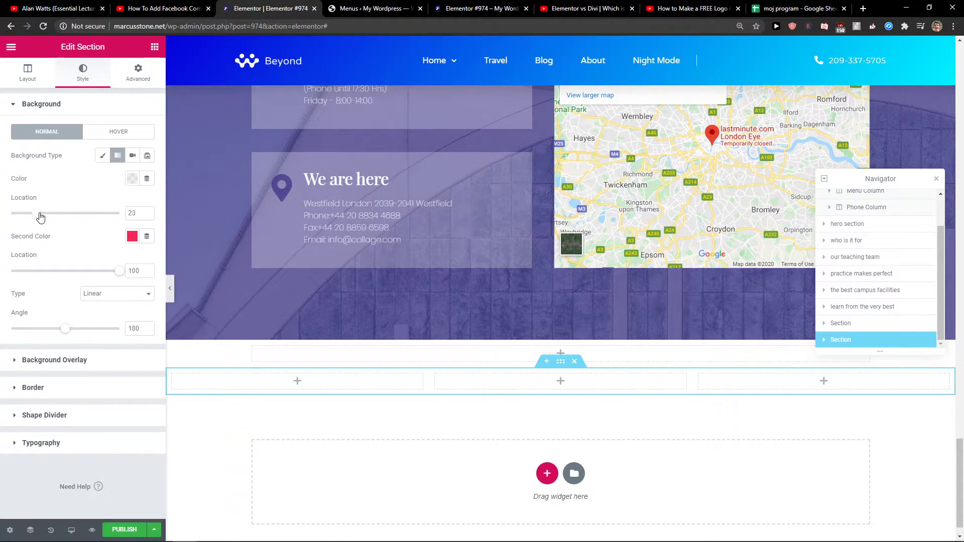
click(132, 180)
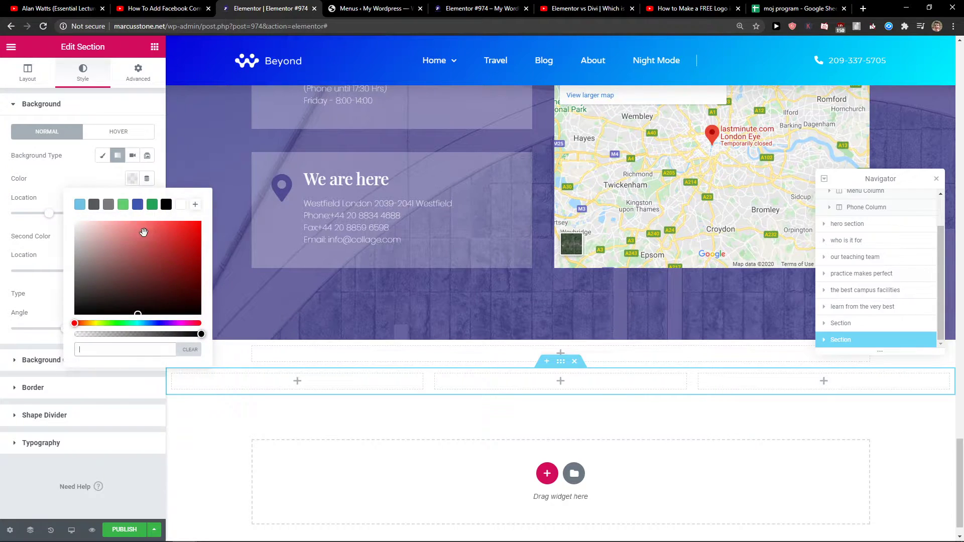
drag(173, 322, 162, 323)
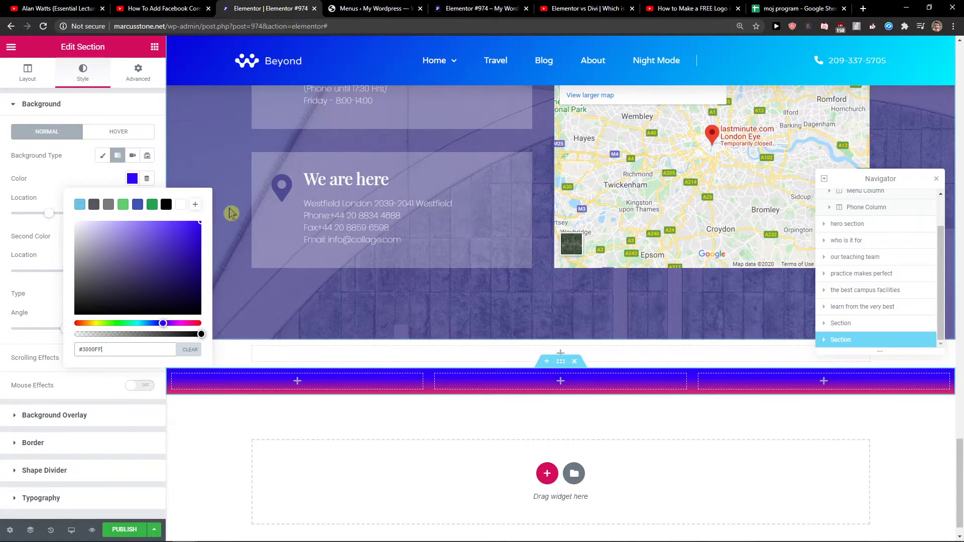
drag(200, 223, 44, 254)
click(44, 257)
click(133, 179)
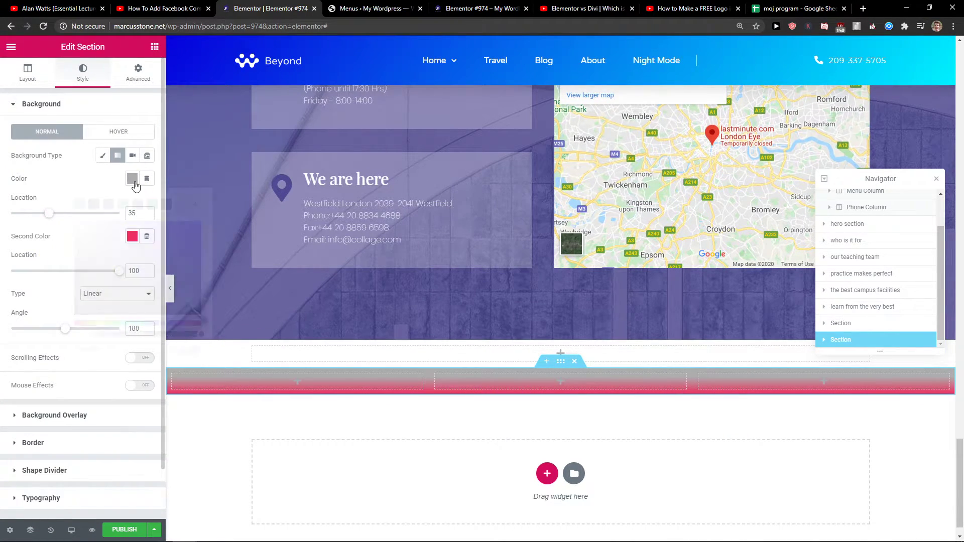
drag(165, 236, 213, 227)
click(55, 238)
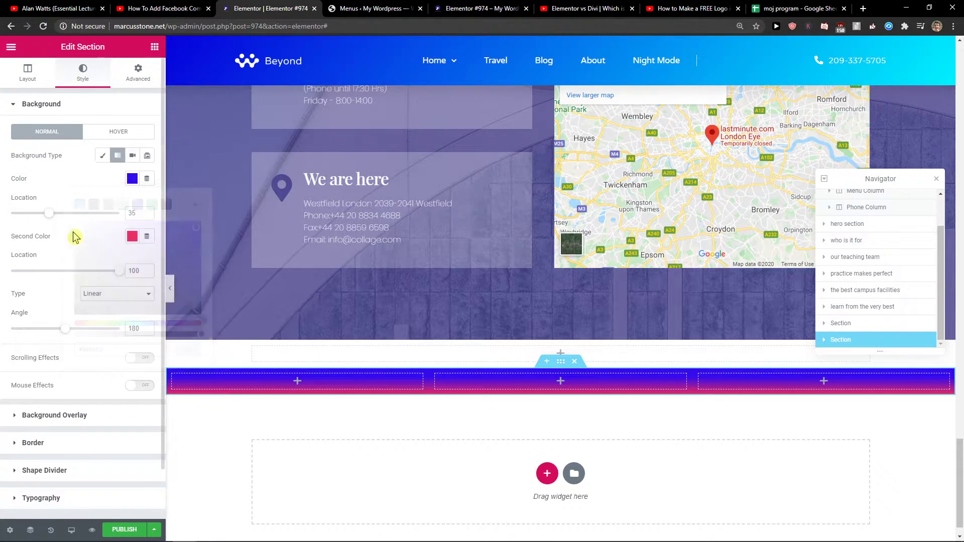
- Set the gradient's second color to a bright light blue
click(132, 236)
drag(187, 380, 144, 381)
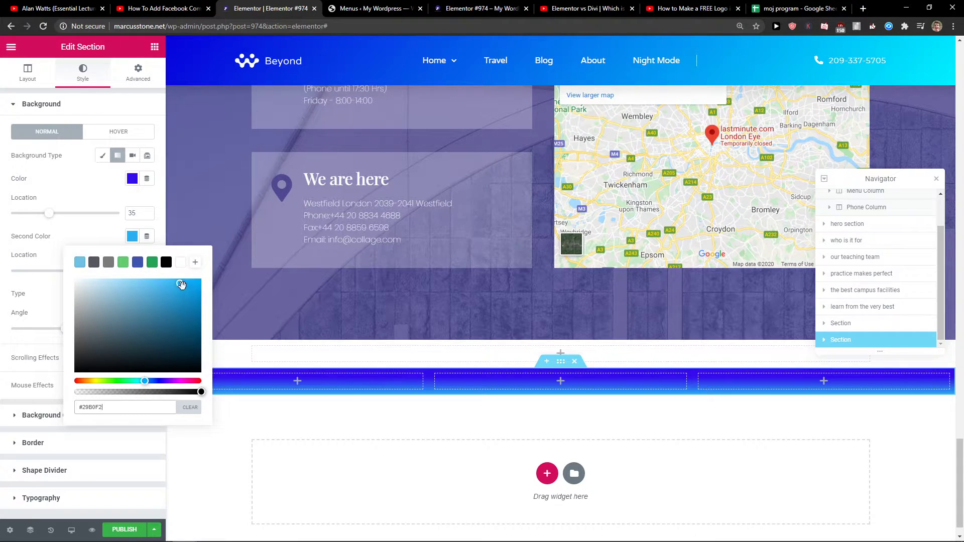
drag(182, 285, 203, 286)
click(40, 179)
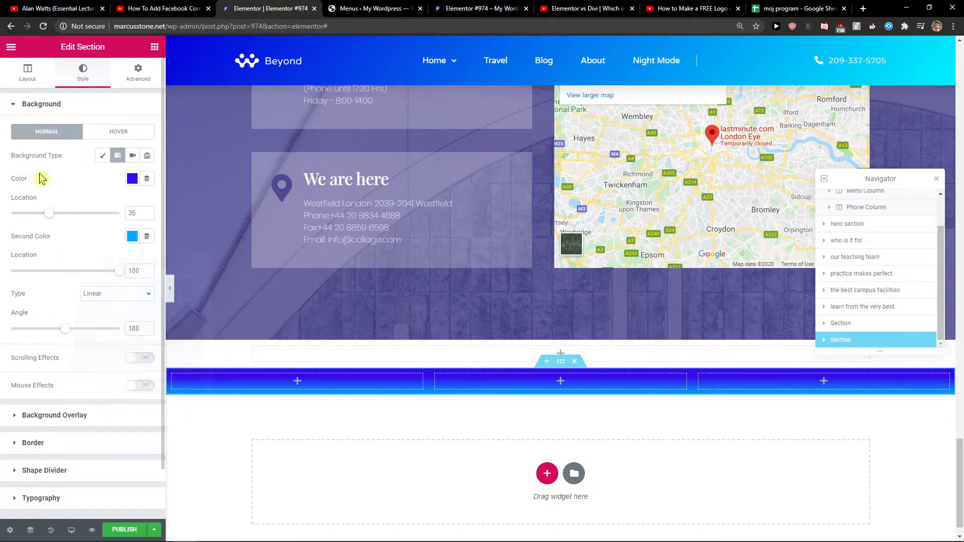
- Examine the new section's structure, height and columns gap options
click(28, 74)
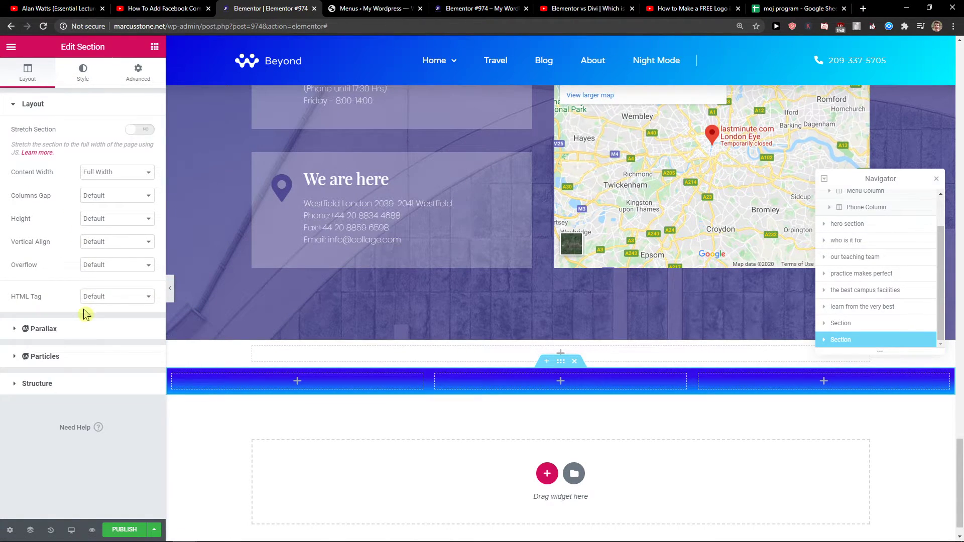
click(21, 391)
click(29, 104)
click(104, 217)
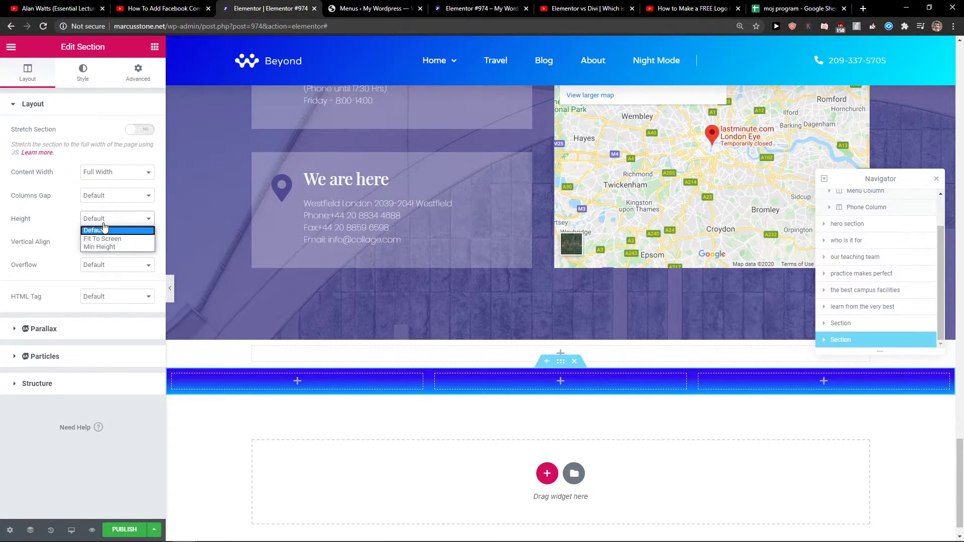
click(103, 230)
click(105, 196)
click(105, 199)
- Set the new section's padding to 21 px on all sides
click(144, 75)
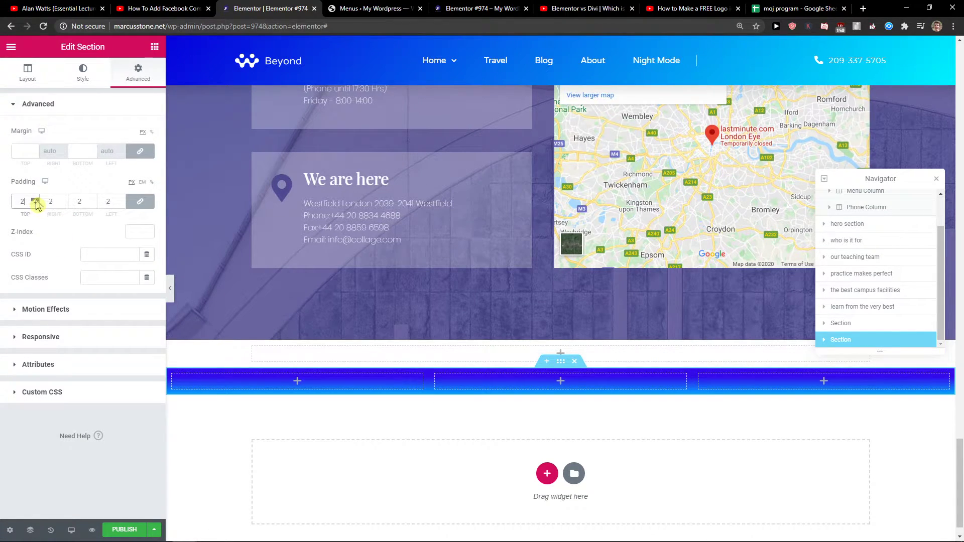
drag(35, 200, 38, 209)
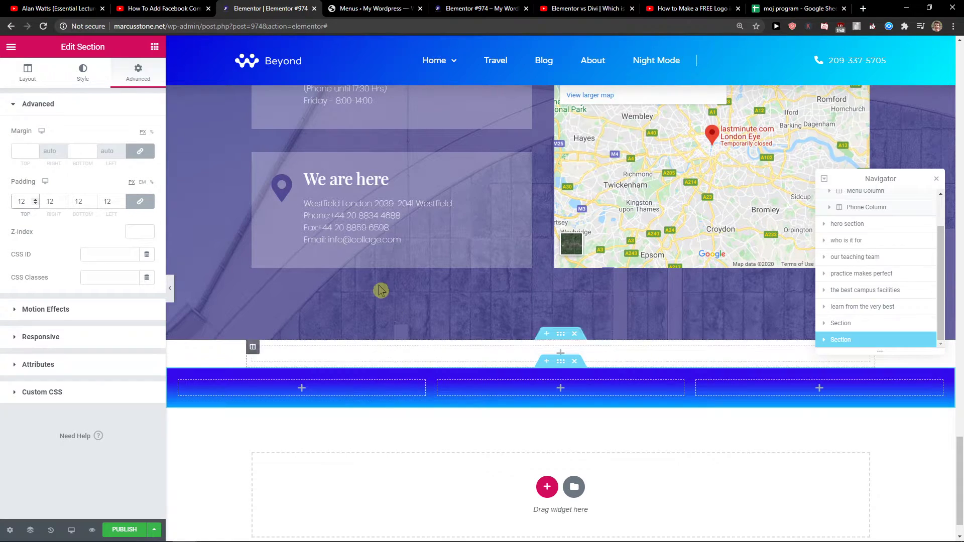
drag(37, 201, 37, 200)
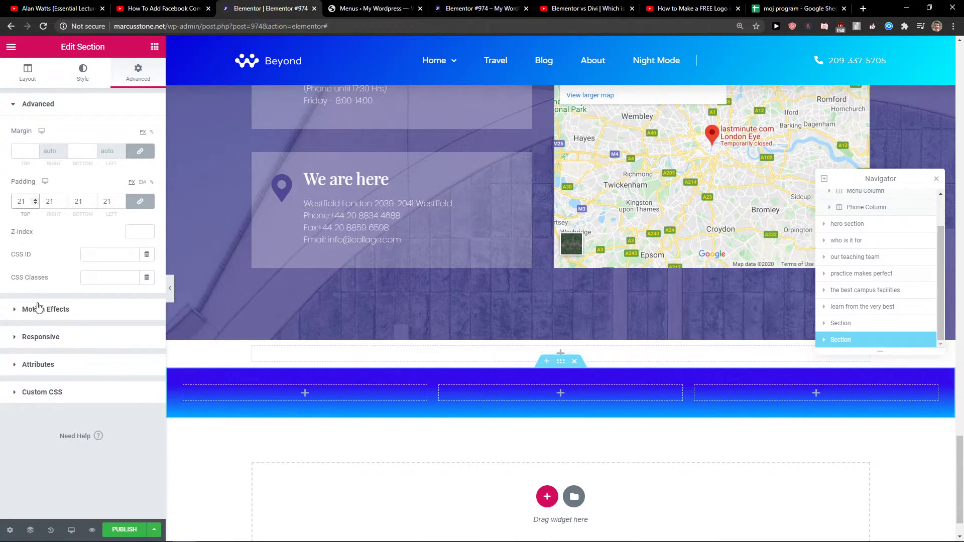
- Place an Image widget in the first column of the new gradient section
click(31, 71)
click(79, 75)
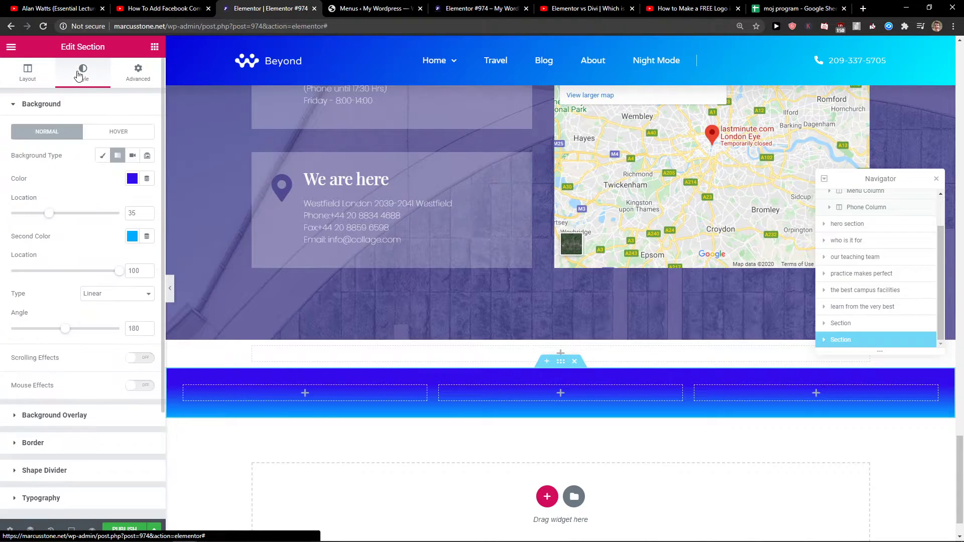
click(155, 47)
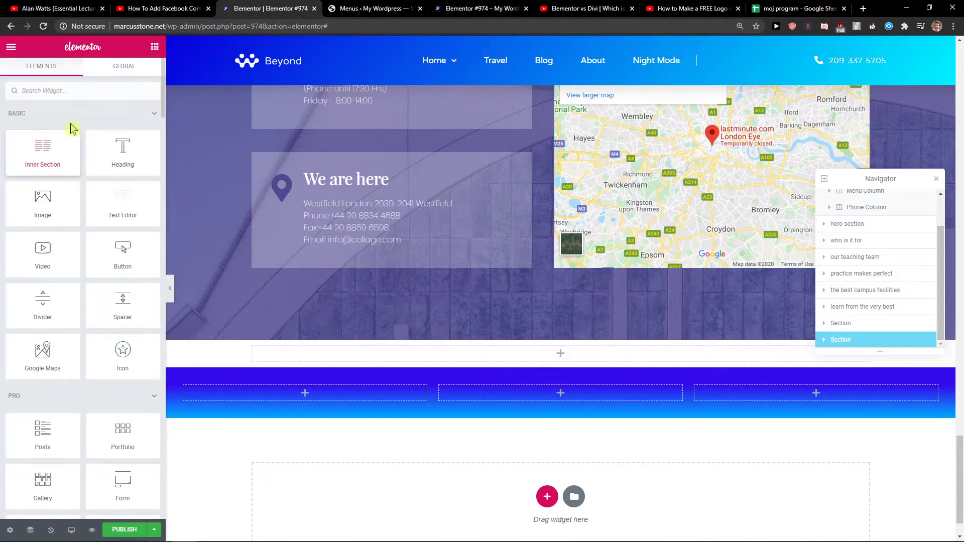
drag(50, 209, 297, 394)
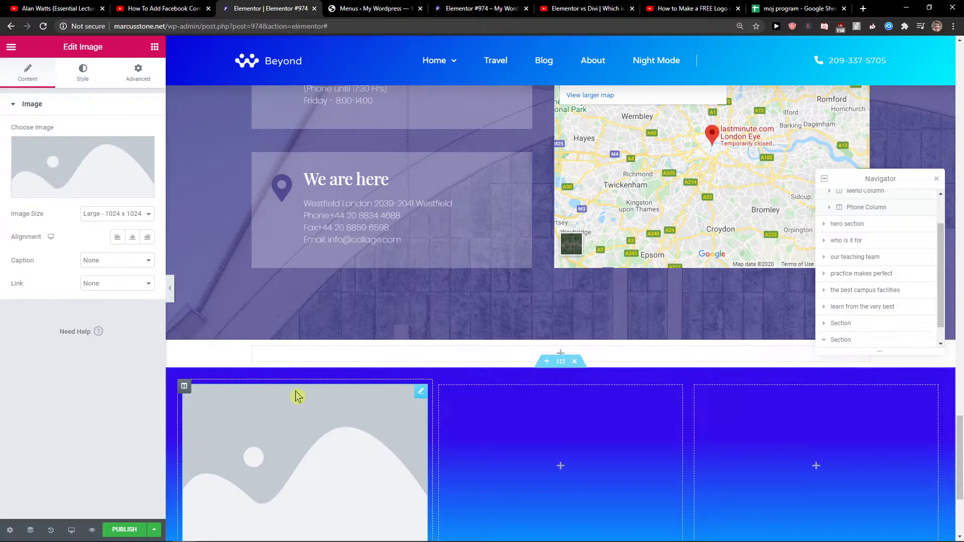
scroll(230, 421, down, 3)
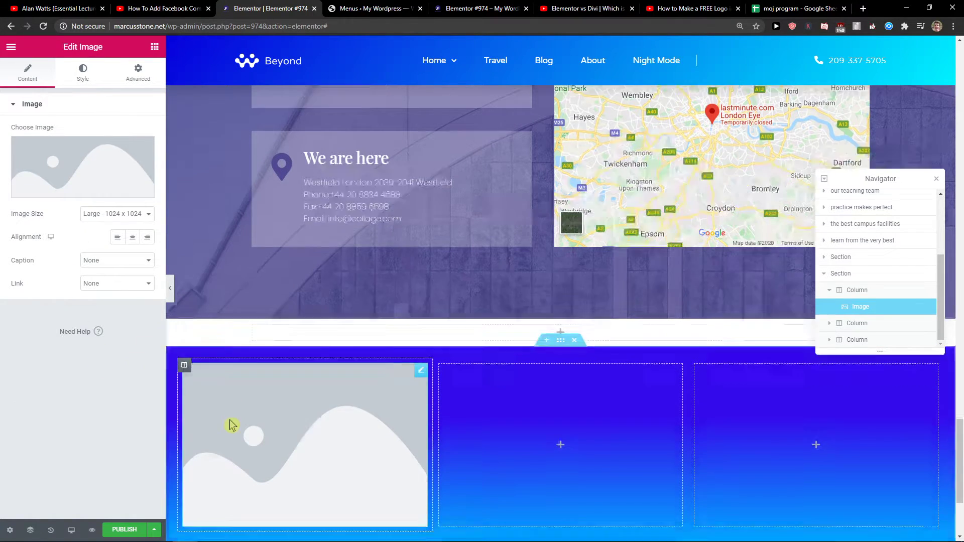
- Set the placeholder image's size to Medium - 300 x 300 and its padding to -12 px on all sides
click(117, 214)
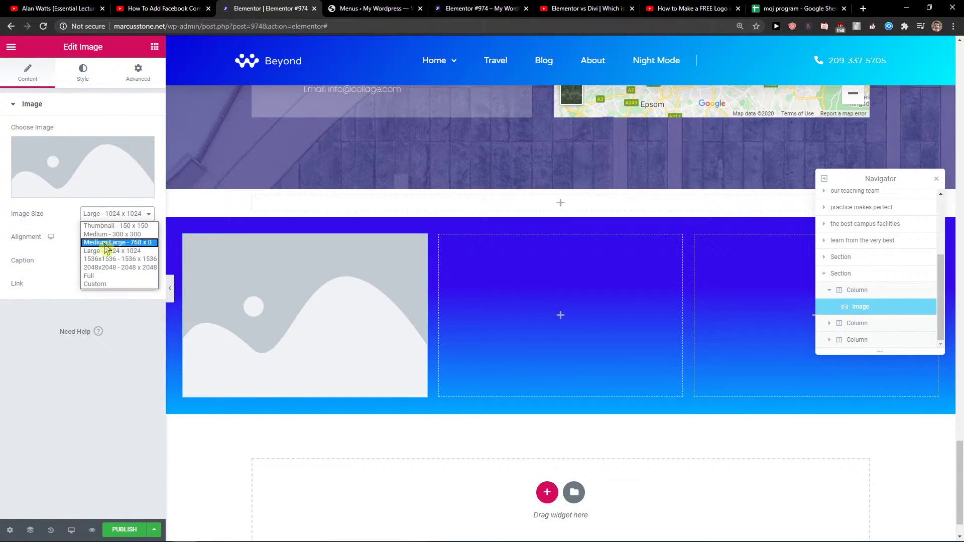
click(103, 235)
click(137, 73)
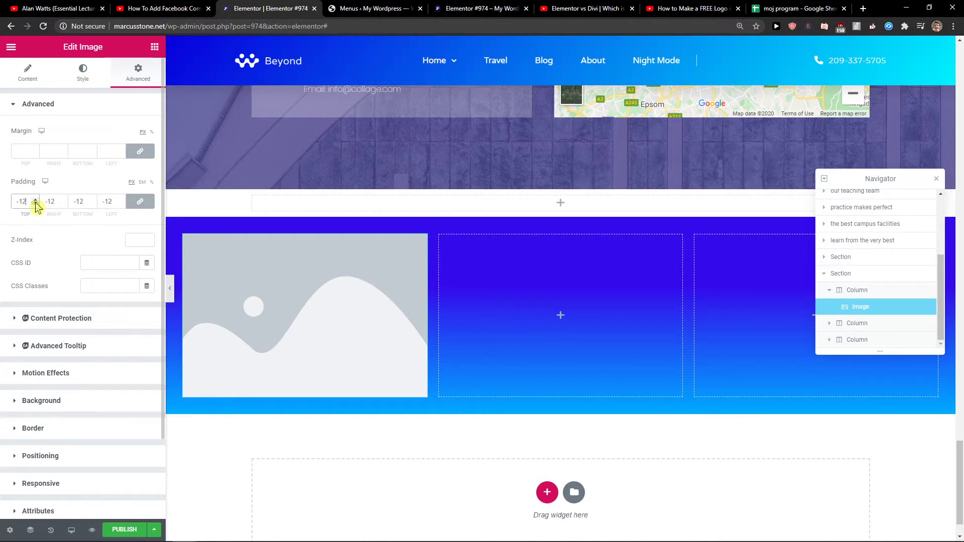
- Try negative margins such as -17, -4 and -1 px and a negative padding on the column holding the image
click(886, 290)
click(122, 83)
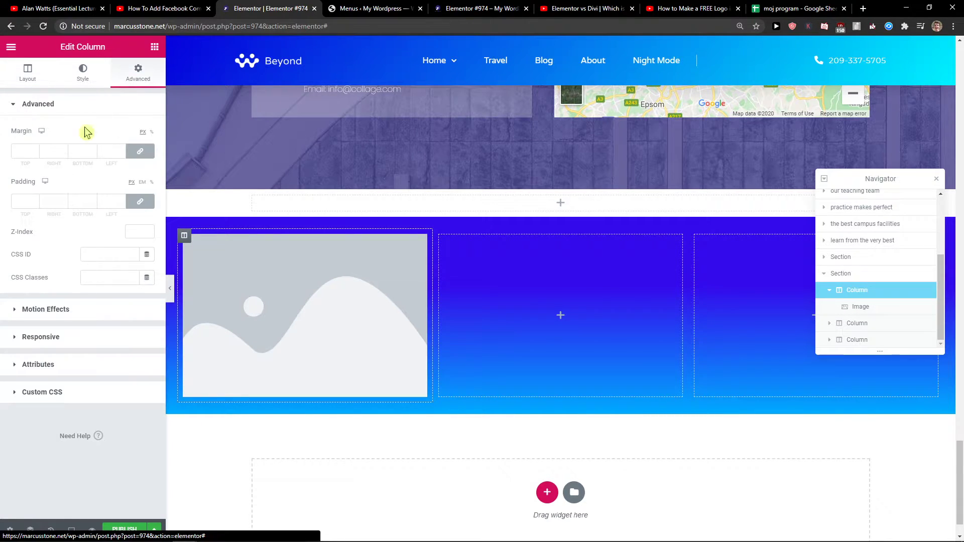
click(36, 156)
text(-7)
click(35, 153)
click(35, 154)
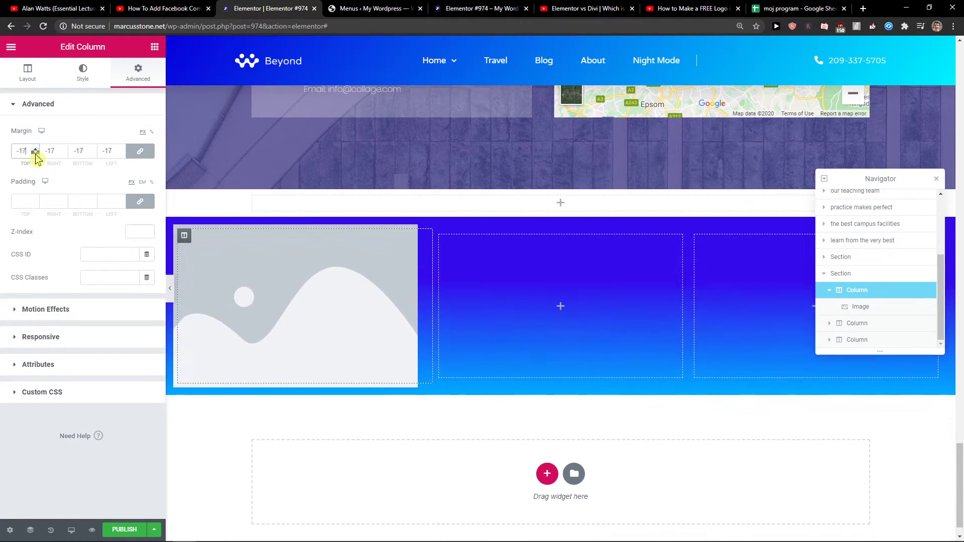
click(35, 153)
click(35, 154)
click(35, 153)
click(35, 153)
click(35, 148)
click(35, 148)
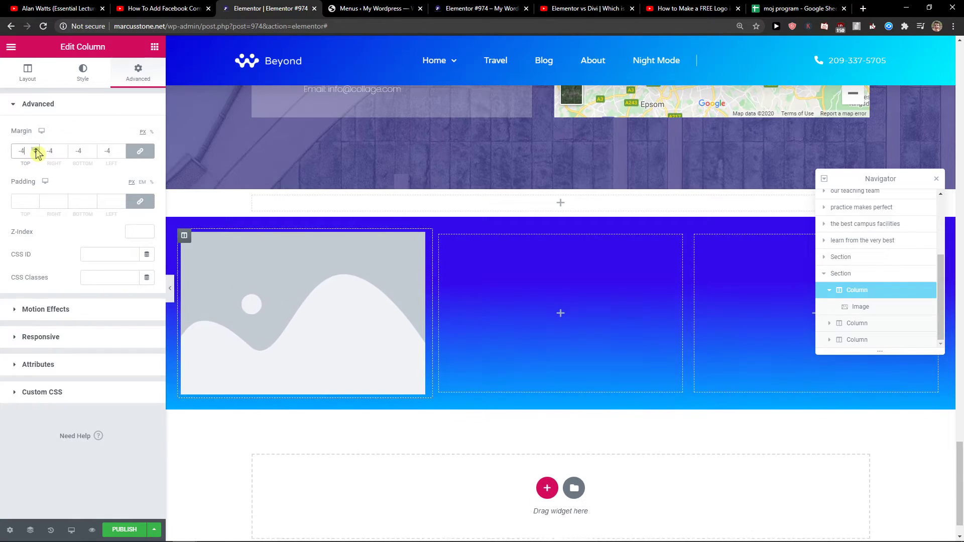
click(35, 149)
click(35, 148)
click(35, 148)
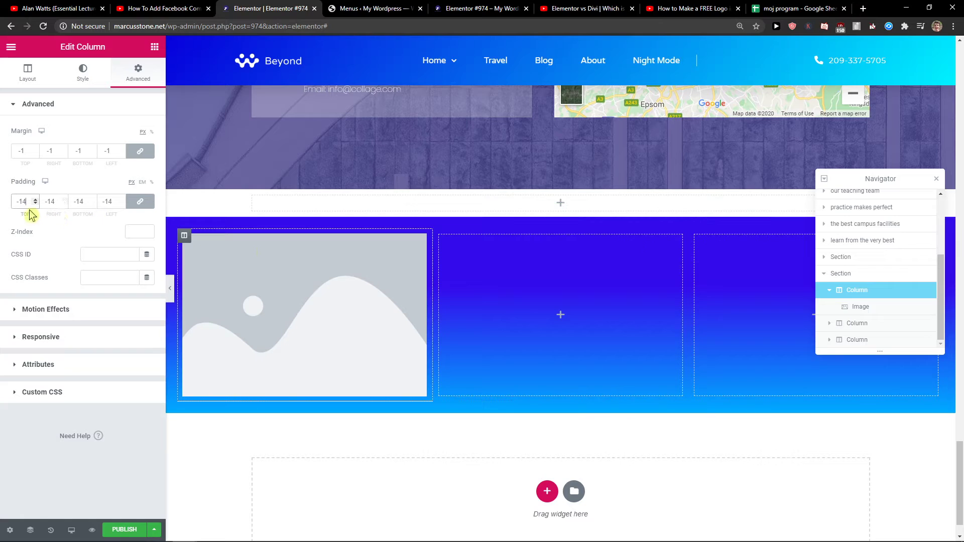
- Set both the padding and the margin of the image's column to 0 on all sides
text(0)
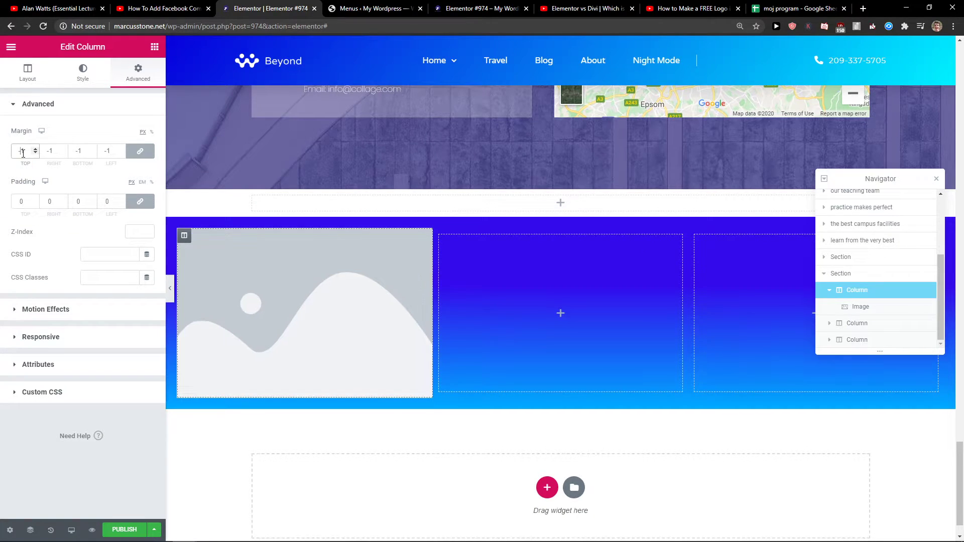
text(0)
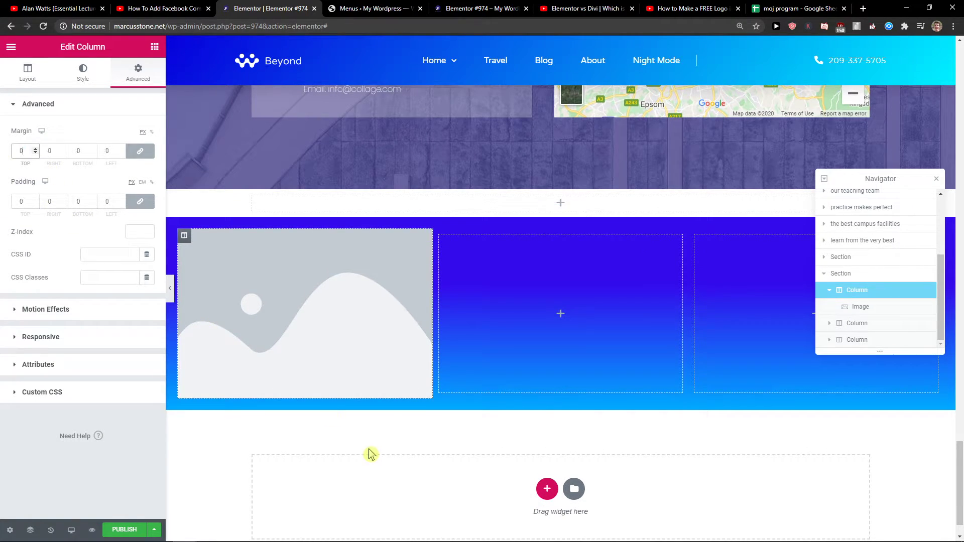
- Shrink the placeholder image by setting its width to 18% and its max width to 16%
click(906, 305)
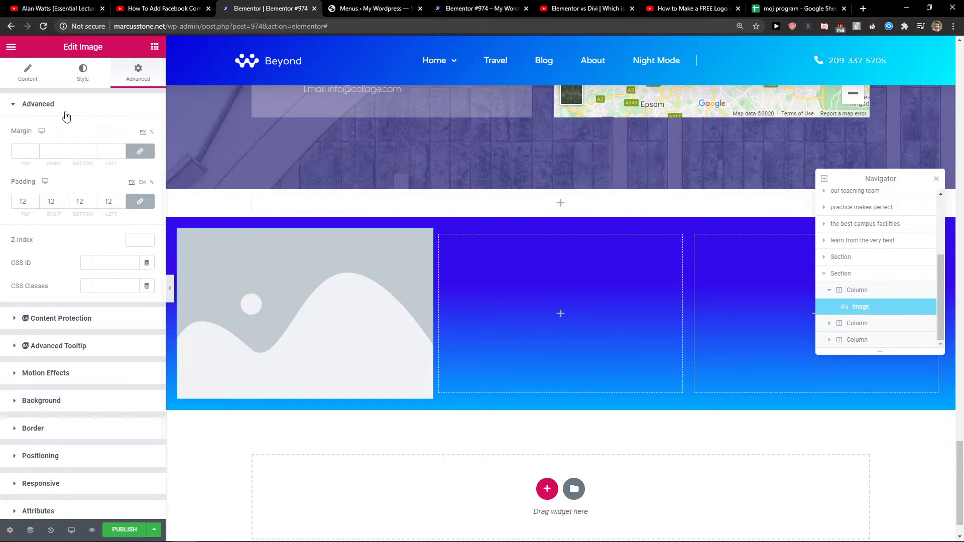
click(28, 73)
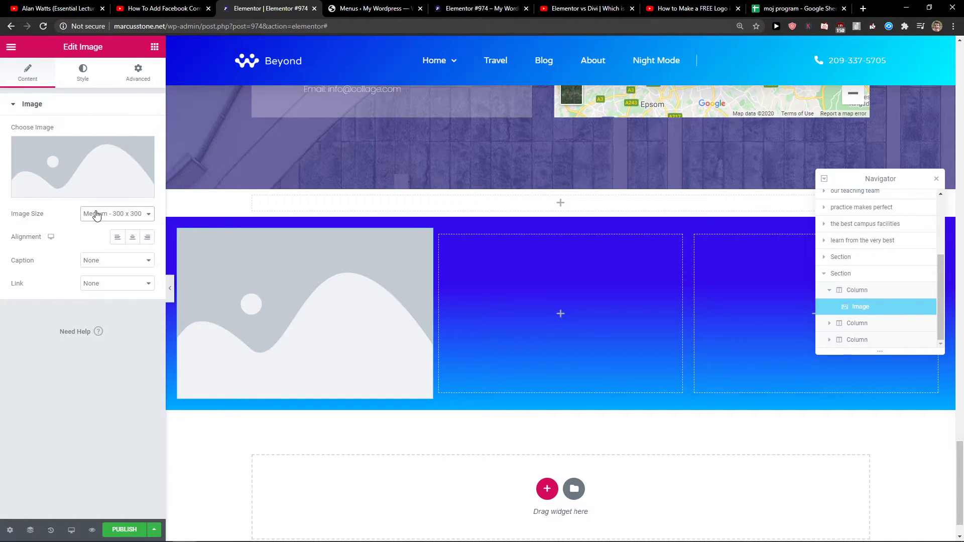
click(102, 261)
click(101, 262)
click(83, 73)
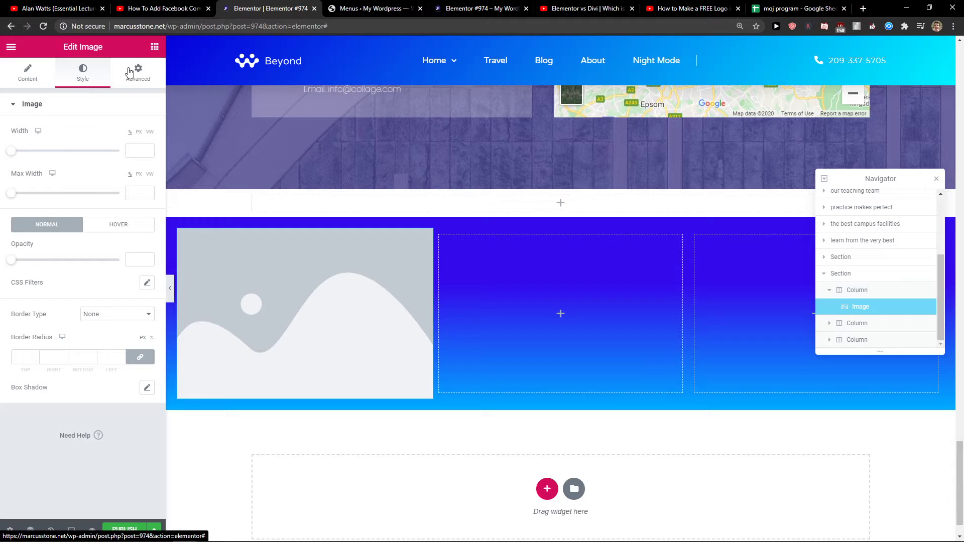
drag(11, 151, 32, 156)
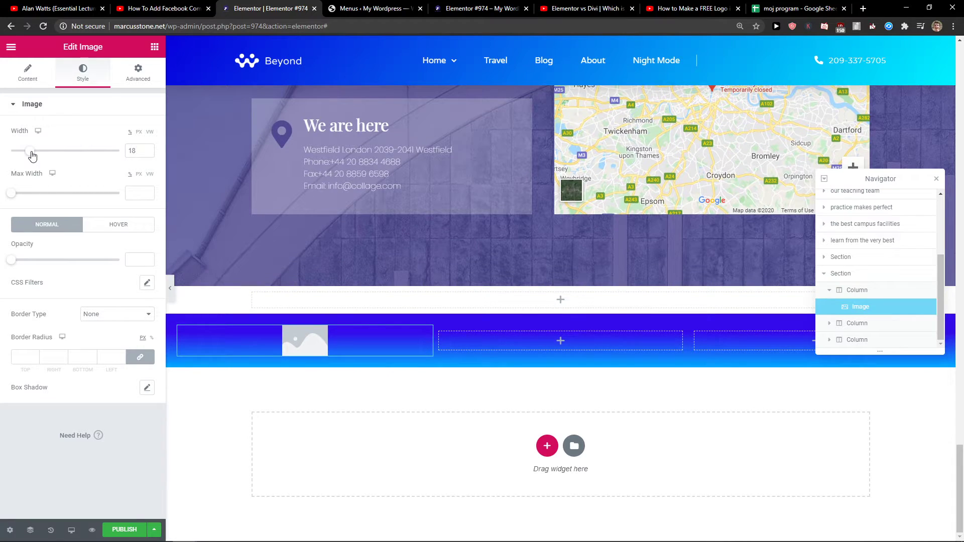
drag(11, 194, 27, 199)
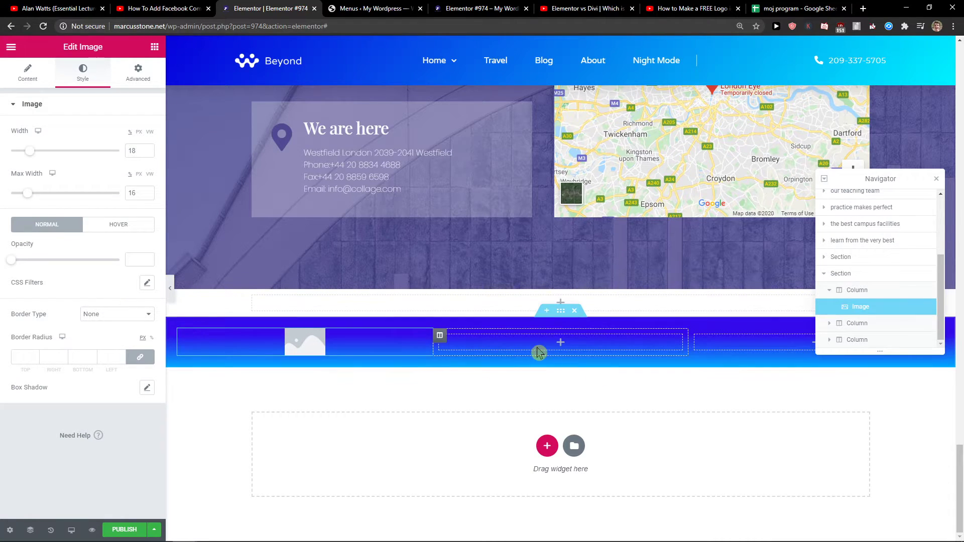
- Add a center-aligned Nav Menu widget to the middle column and widen that column so the menu fits on one line
click(50, 73)
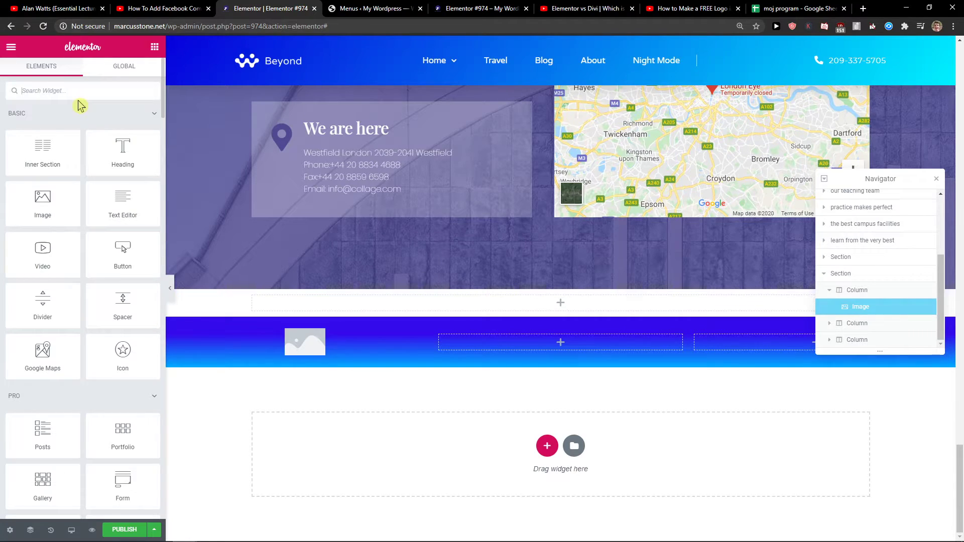
text(nav)
drag(44, 174, 560, 344)
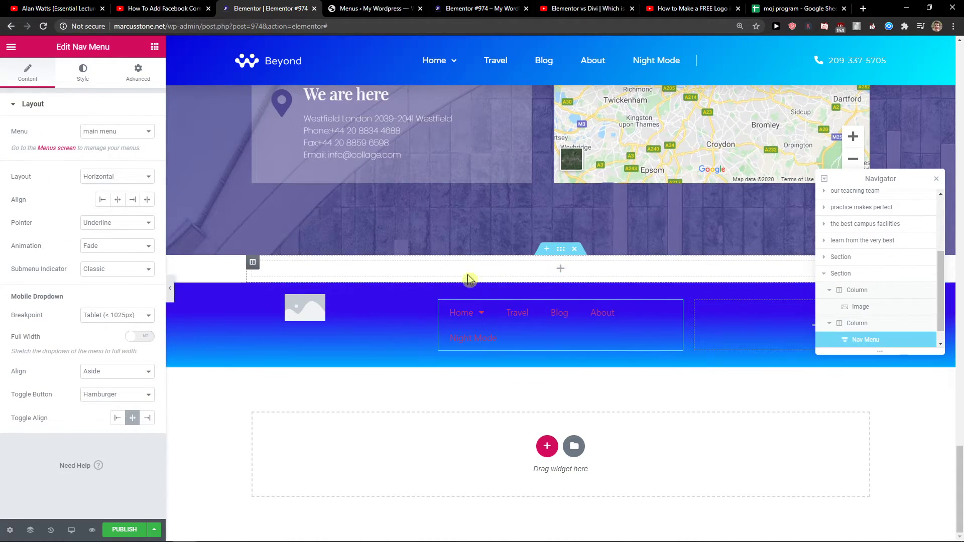
click(119, 203)
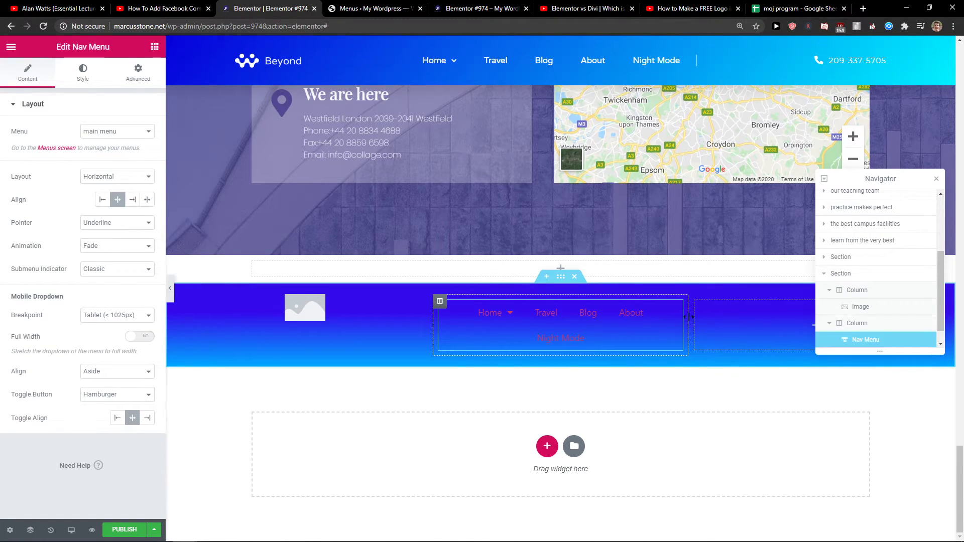
drag(689, 317, 731, 331)
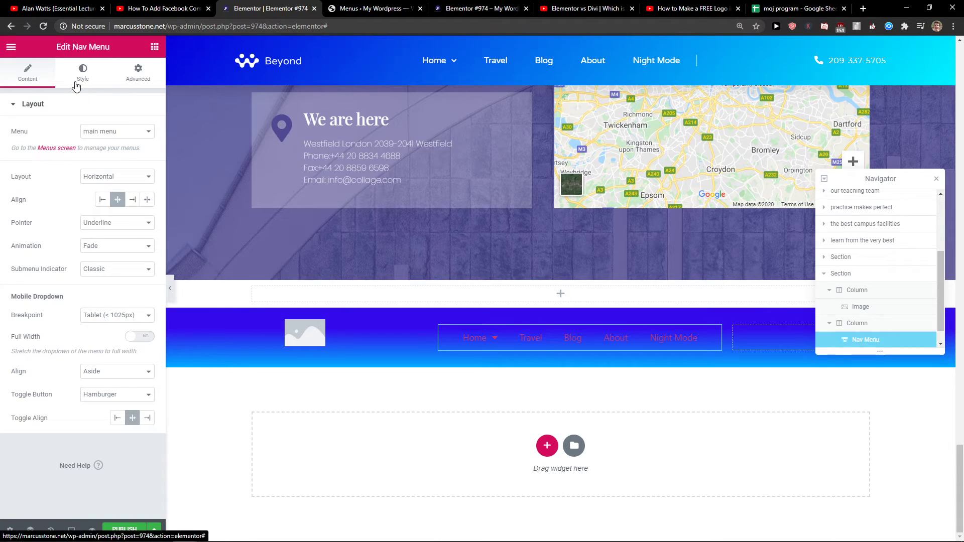
- Set the navigation menu's vertical padding to 7 and its text color to white #FFFFFF
click(75, 84)
mouse_move(11, 314)
mouse_down()
mouse_move(44, 318)
mouse_move(6, 319)
mouse_move(23, 316)
mouse_up()
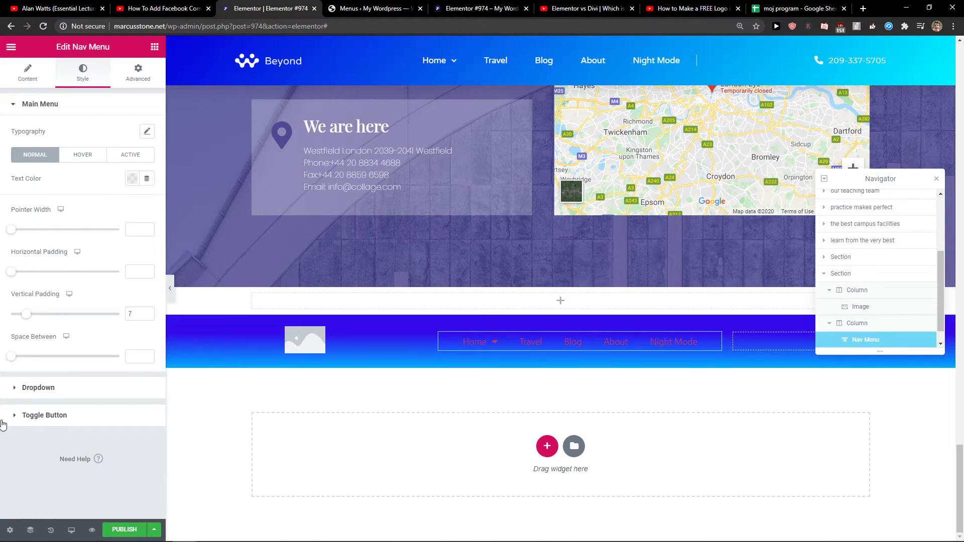
click(132, 178)
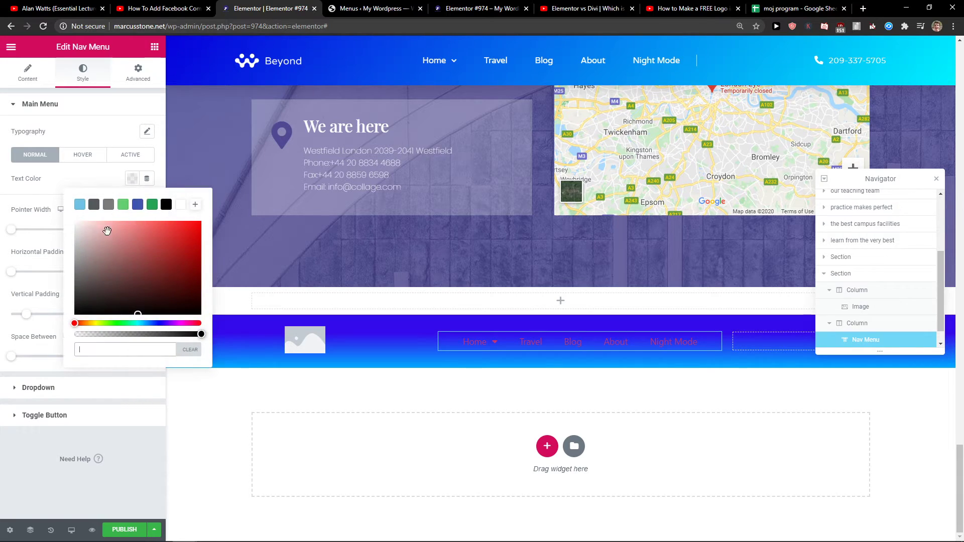
click(181, 205)
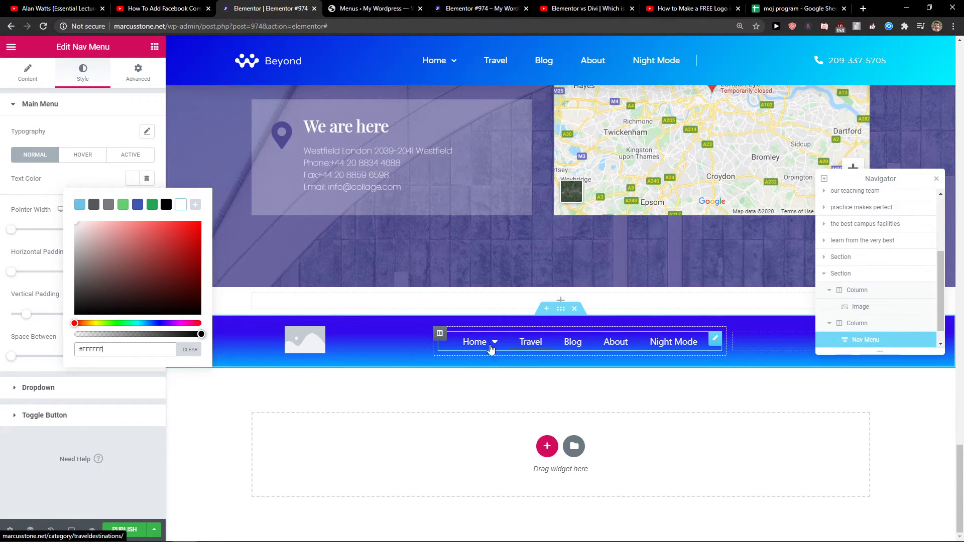
click(42, 404)
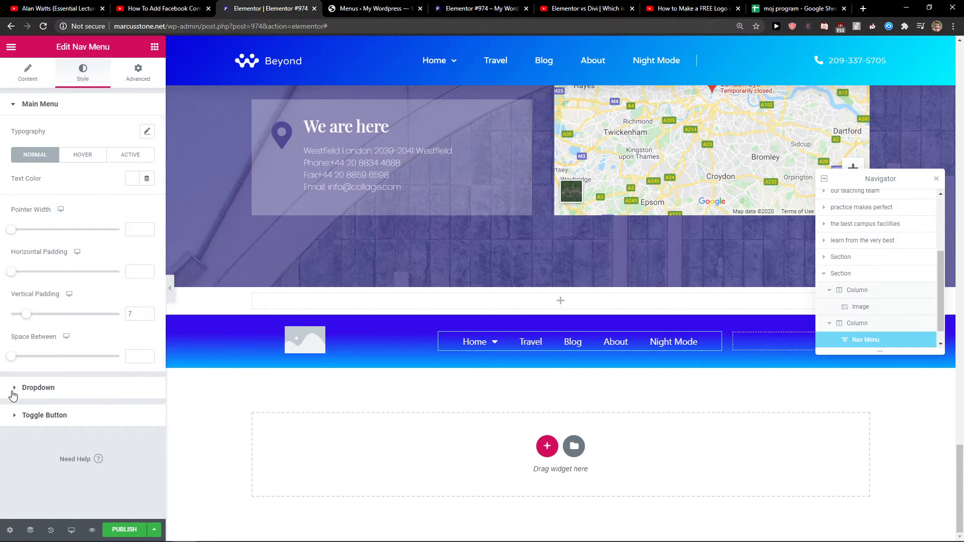
- Examine the navigation menu's dropdown and toggle button style settings
click(13, 396)
scroll(47, 344, down, 3)
scroll(68, 400, up, 3)
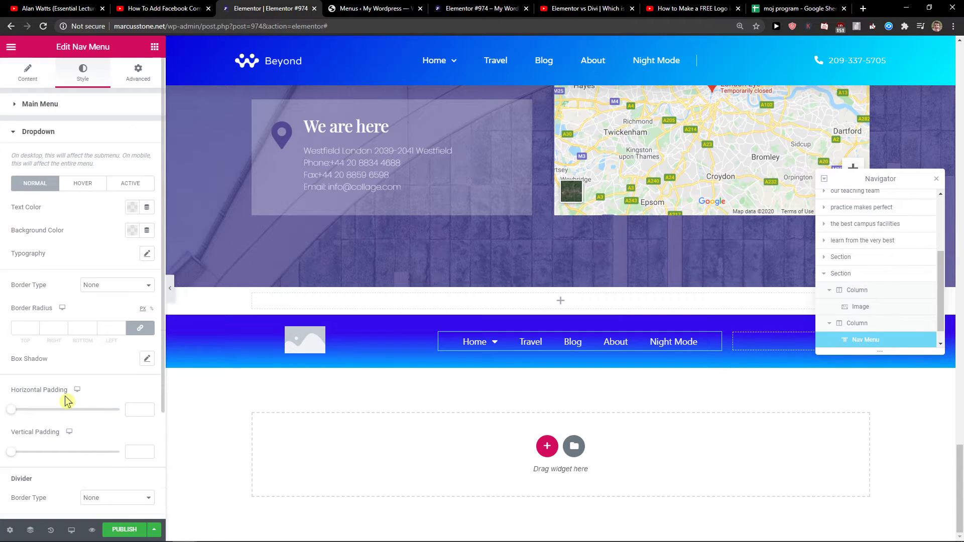
scroll(46, 456, down, 3)
click(23, 444)
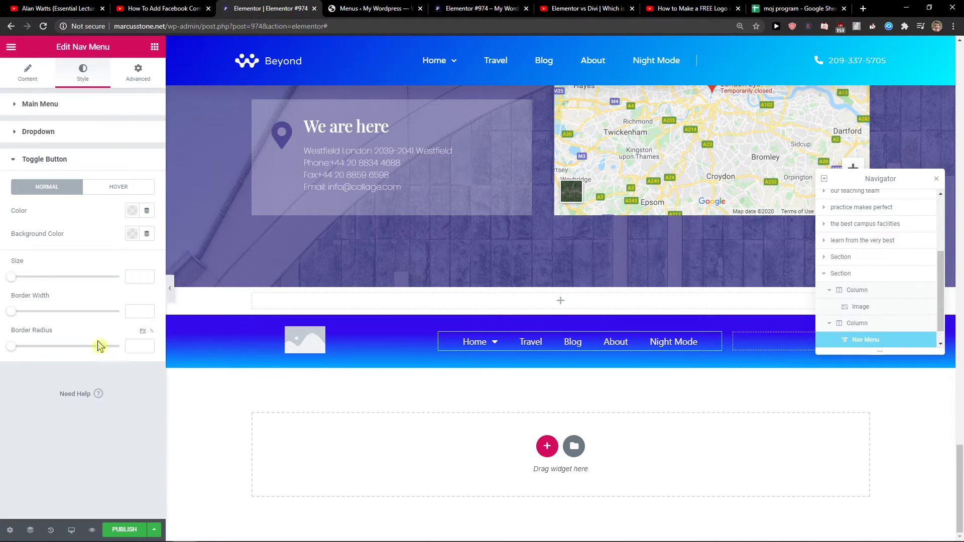
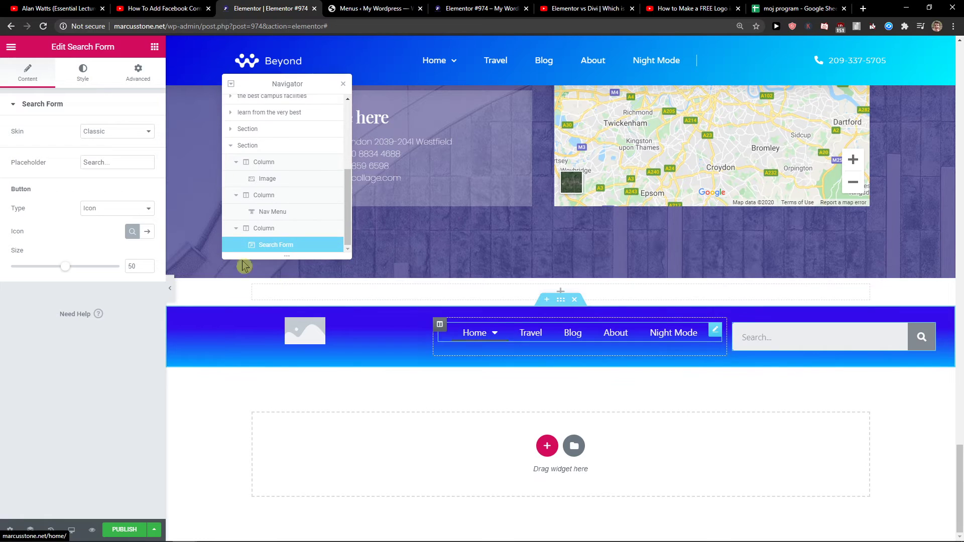
- Set the size of the search form in the third column to 30
drag(59, 270, 43, 273)
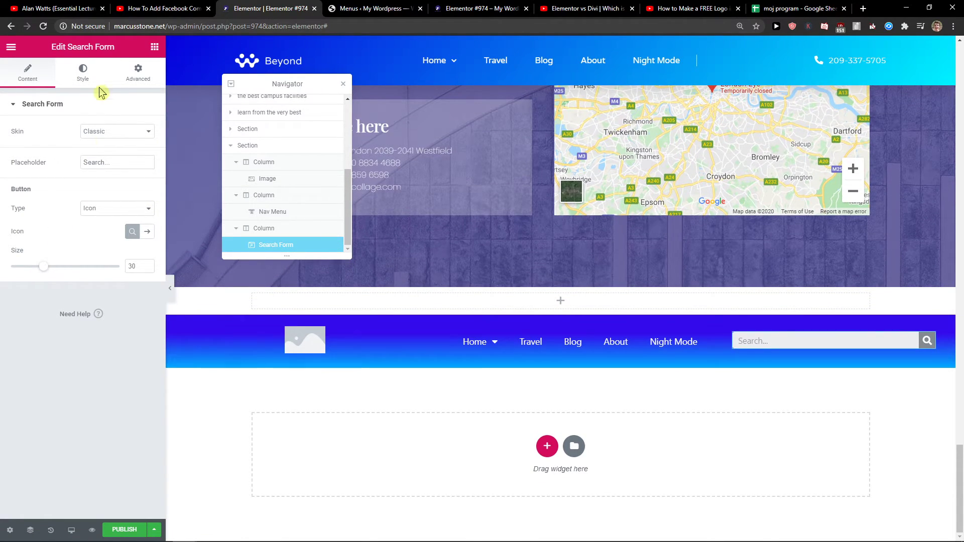
click(83, 73)
click(47, 76)
- Widen the menu column on both sides, narrowing the image column and the search form column
drag(726, 338, 763, 342)
drag(431, 344, 363, 348)
drag(762, 353, 814, 355)
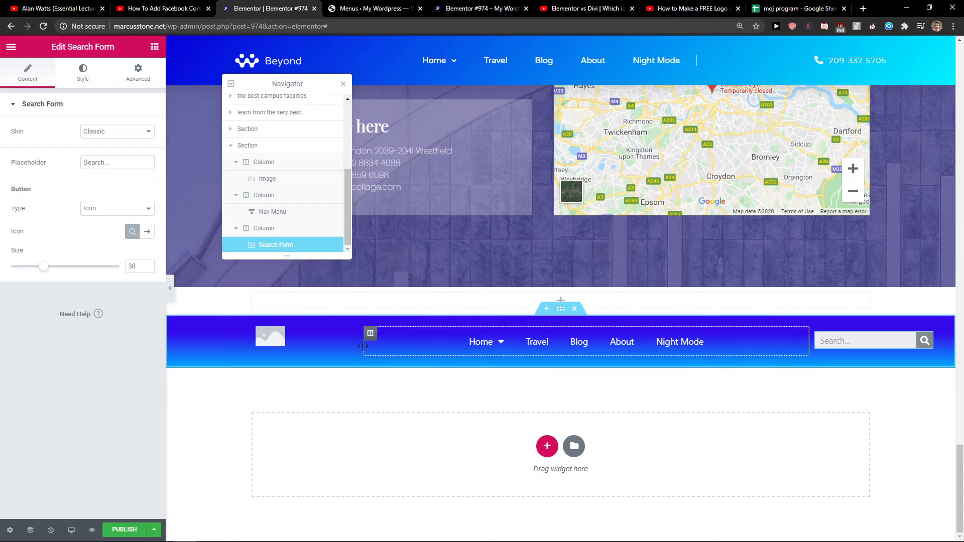
drag(366, 349, 350, 354)
- Set the placeholder image's width to 17% and its max width to 36%
click(270, 340)
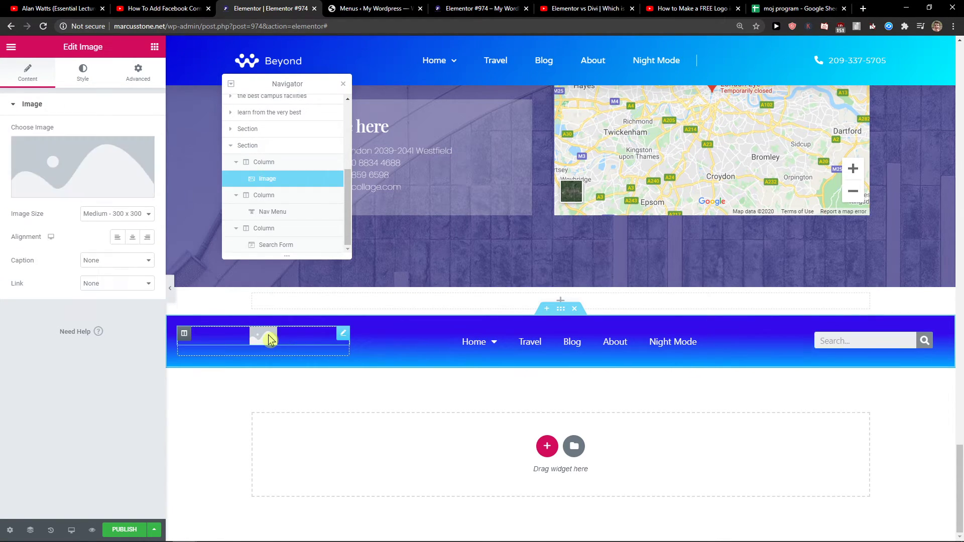
click(83, 73)
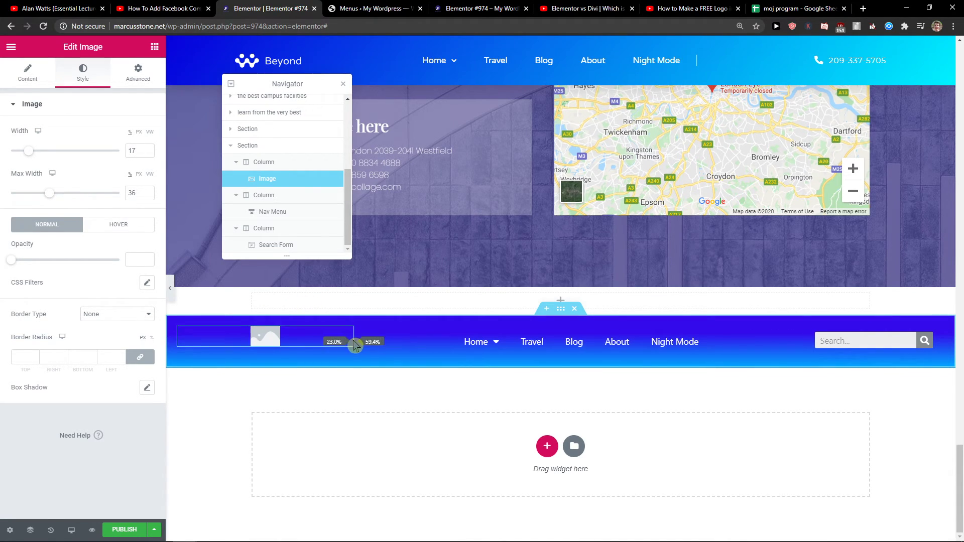
- Replace the placeholder image with the white Beyond logo, Logo-W.png, from the media library
click(7, 71)
click(83, 168)
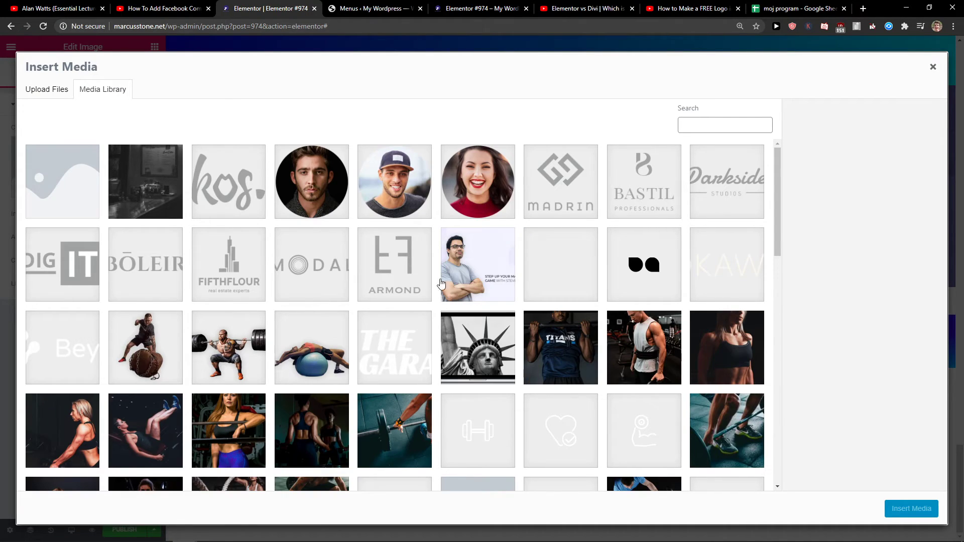
click(58, 370)
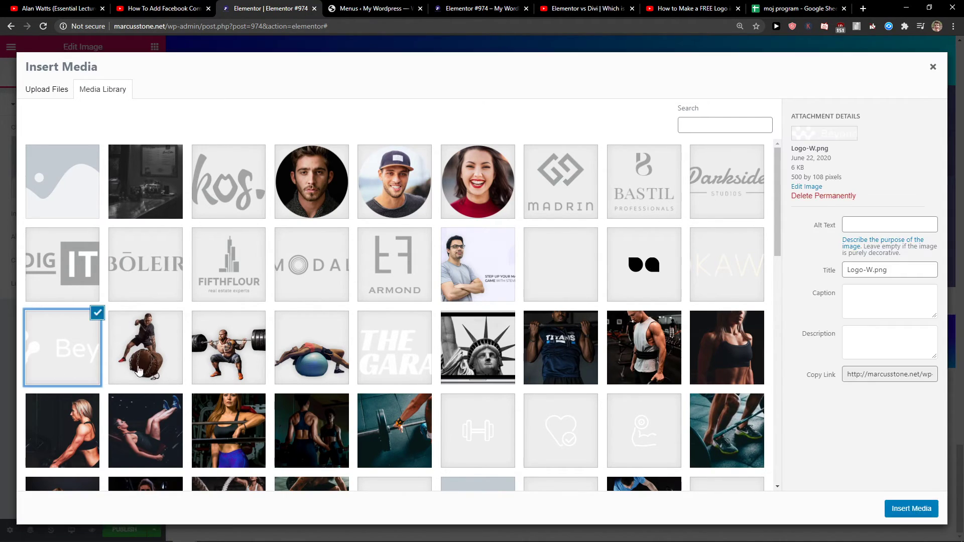
click(910, 510)
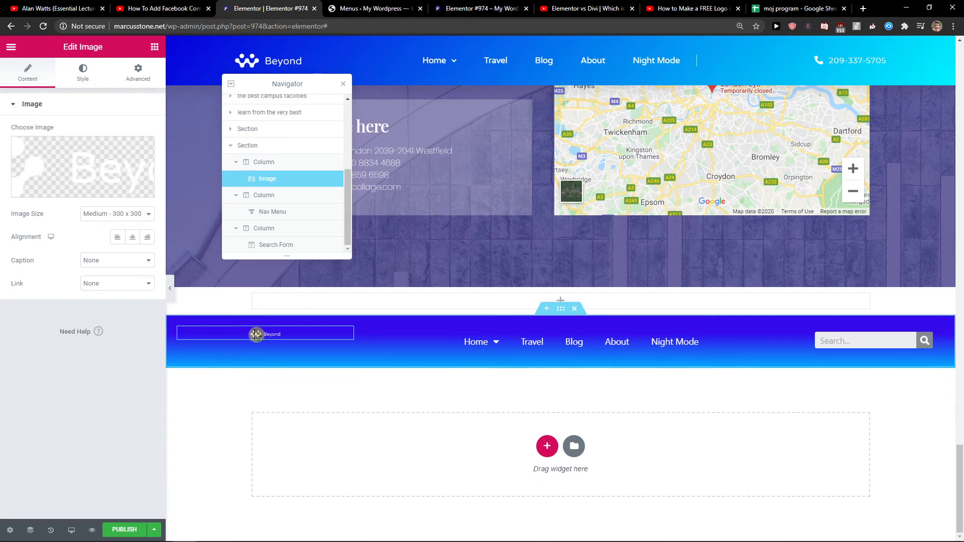
- Set the logo's image size to Large - 1024 x 1024, its width to 48% and its max width to 84%
click(117, 213)
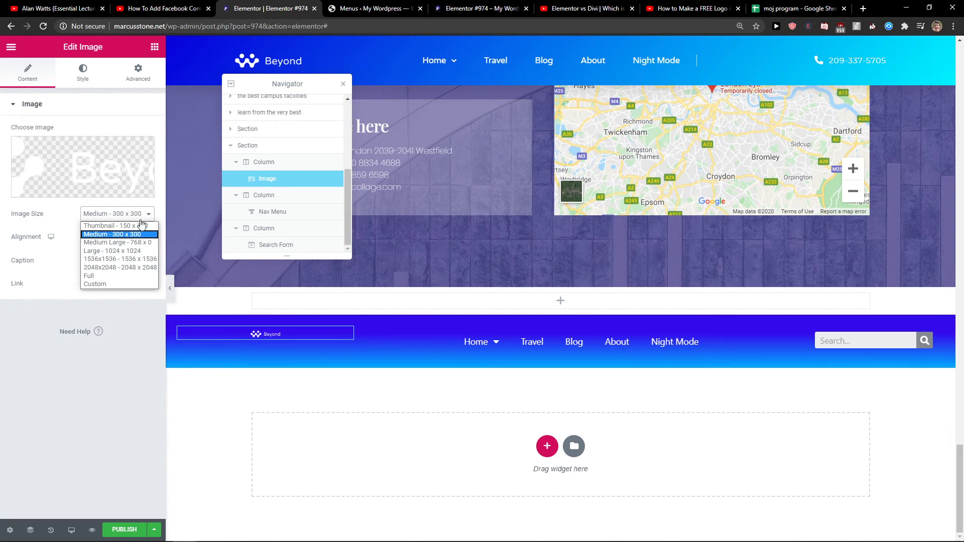
click(118, 253)
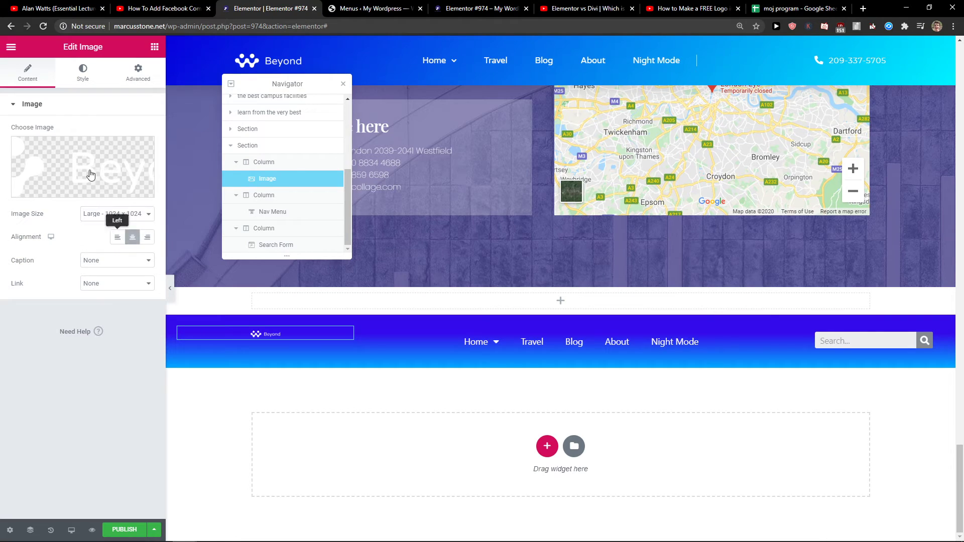
click(82, 75)
drag(362, 352, 373, 351)
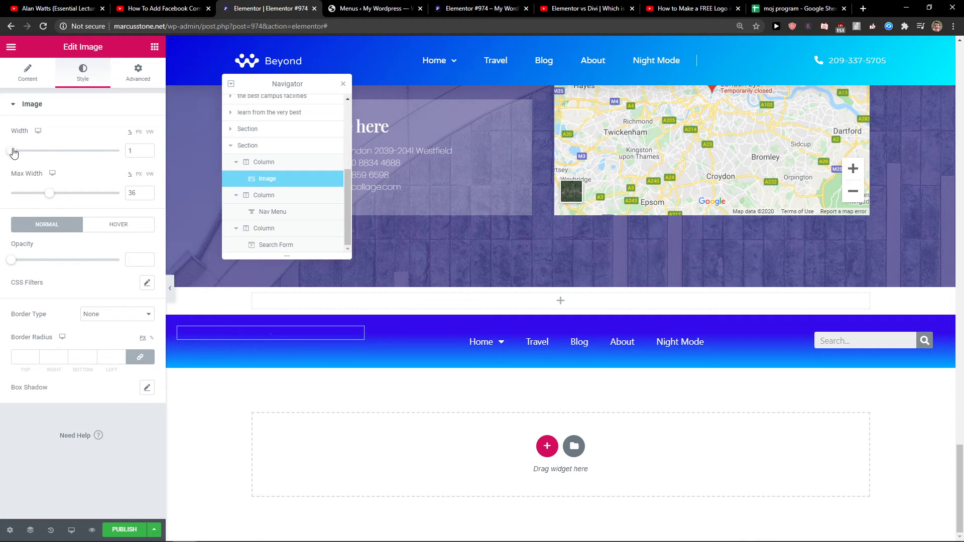
drag(47, 155, 66, 155)
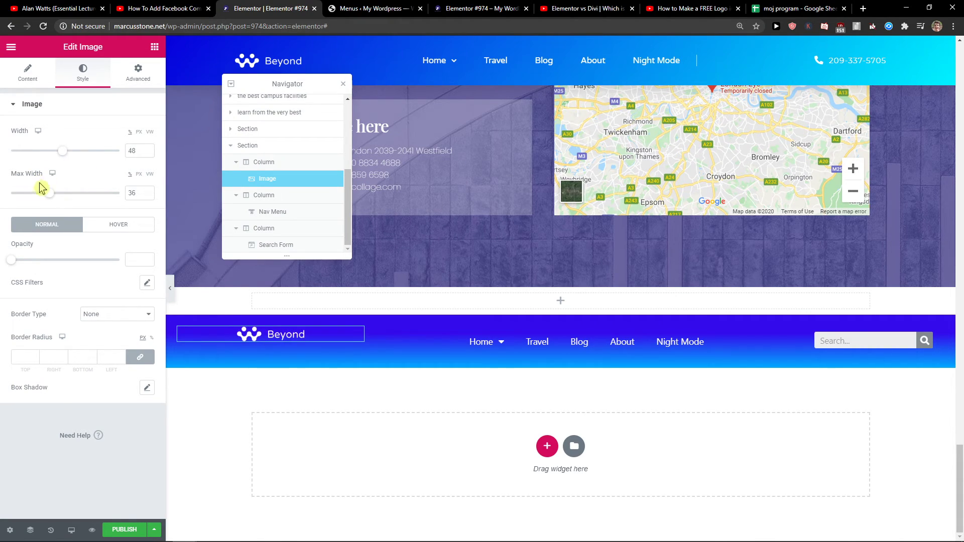
drag(49, 192, 101, 195)
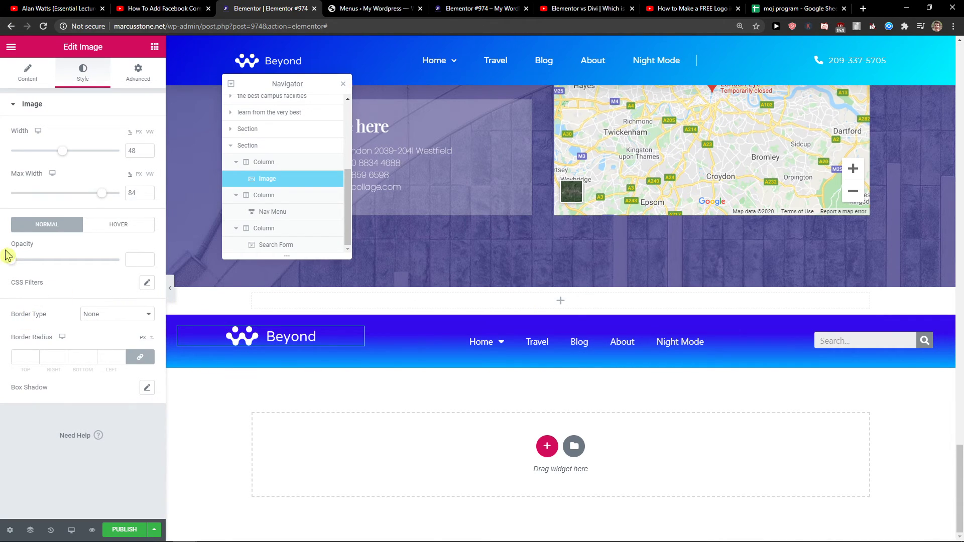
- Set the logo image's padding to 0 on all sides
click(138, 73)
double_click(23, 201)
click(25, 215)
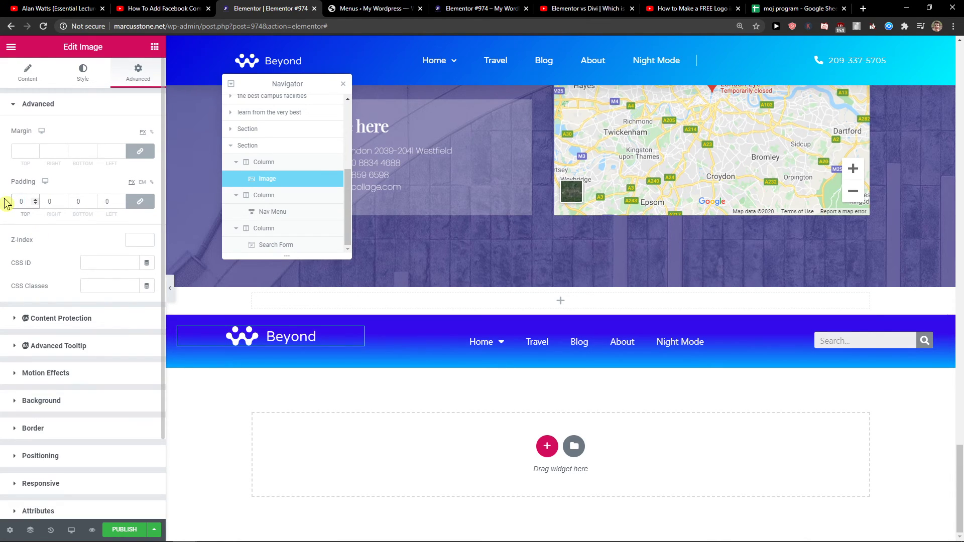
- Widen the logo column and the search form column, narrowing the menu column between them
click(180, 352)
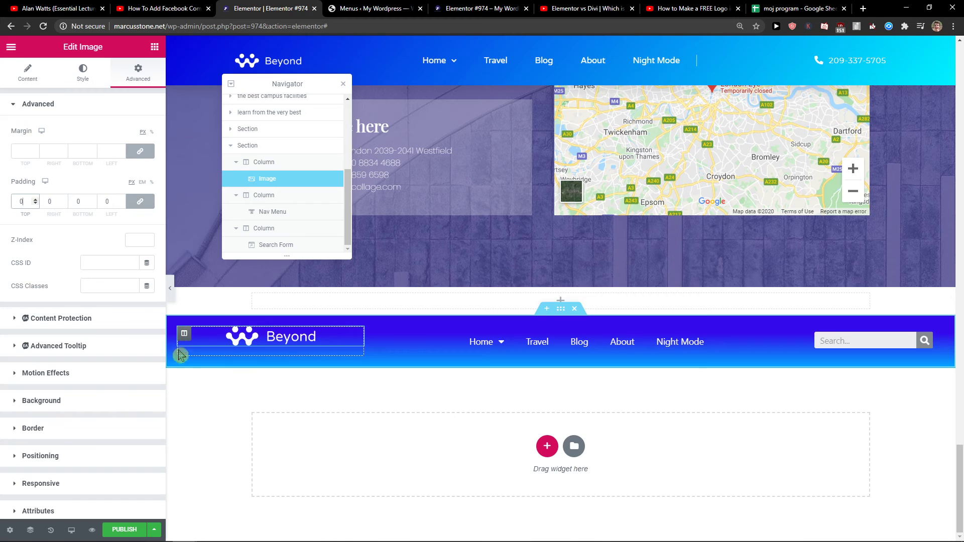
drag(366, 346, 408, 349)
drag(807, 346, 771, 351)
- Review the search form's content settings and the nav menu's layout and style settings in the new header
click(817, 340)
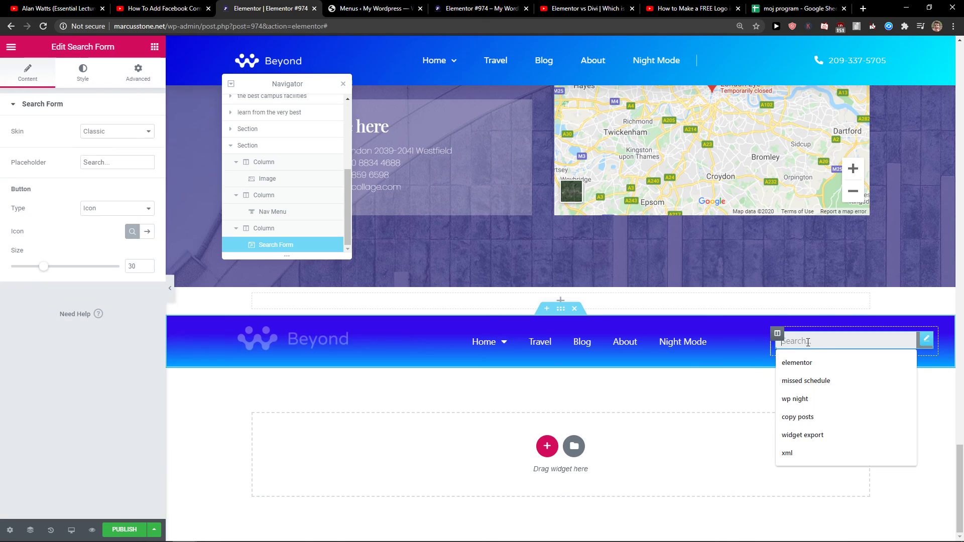
click(733, 341)
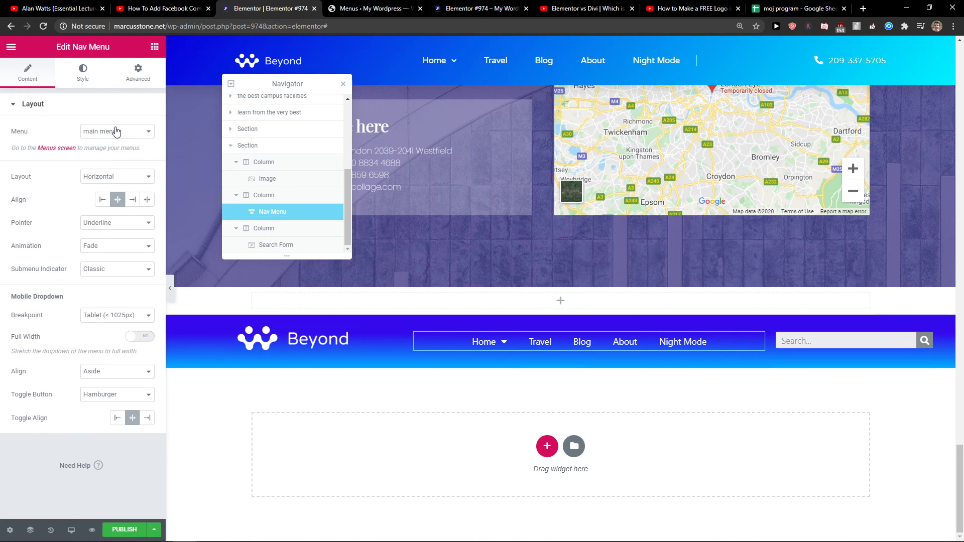
click(105, 187)
click(105, 186)
click(83, 76)
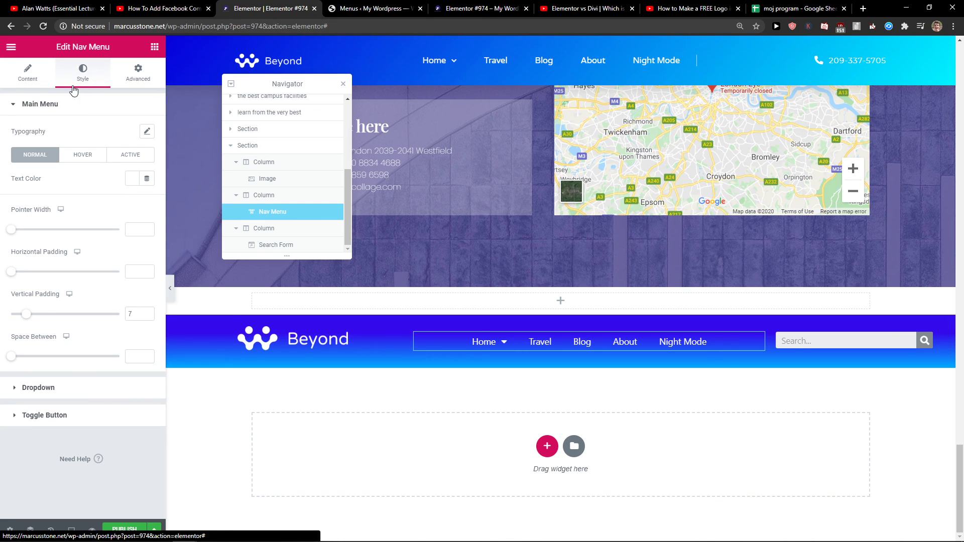
scroll(356, 390, up, 1)
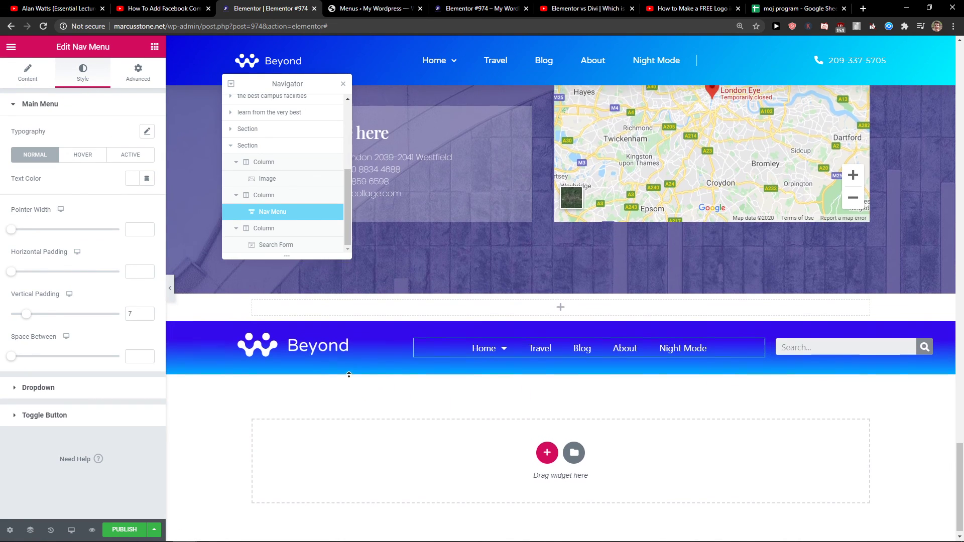
scroll(450, 366, up, 1)
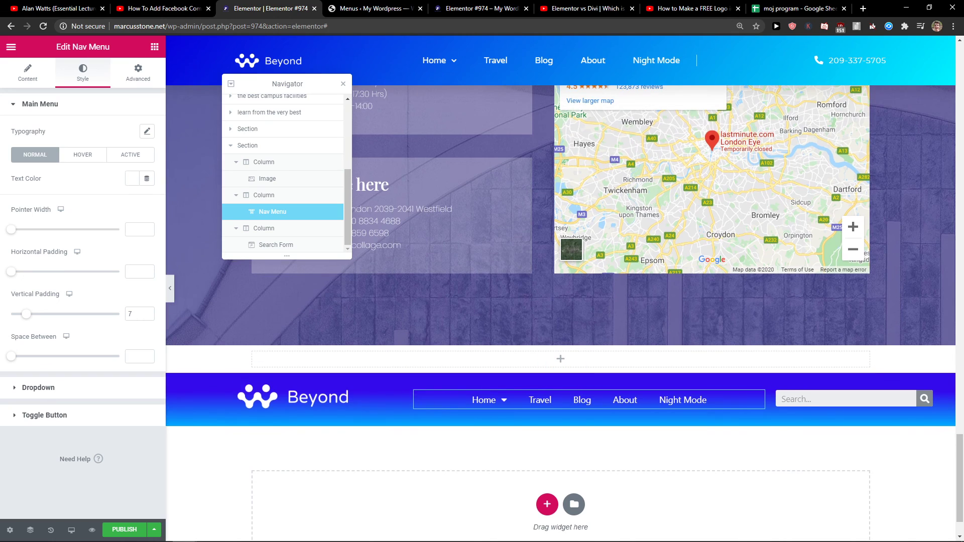